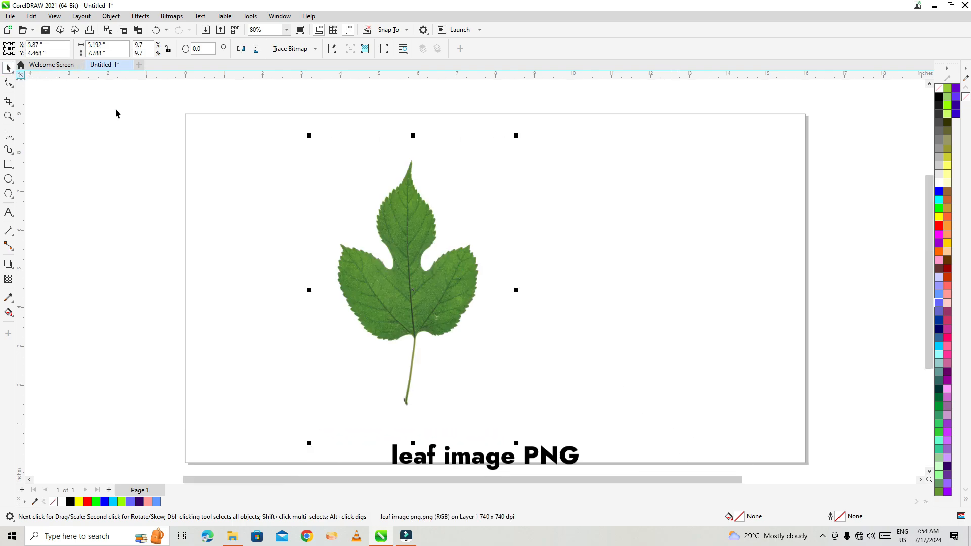
Rotate the leaf image to 315 degrees, position it near the page centre at about X 8.07 inches, and lock it.
{"action": "left_click", "coordinate": [418, 274]}
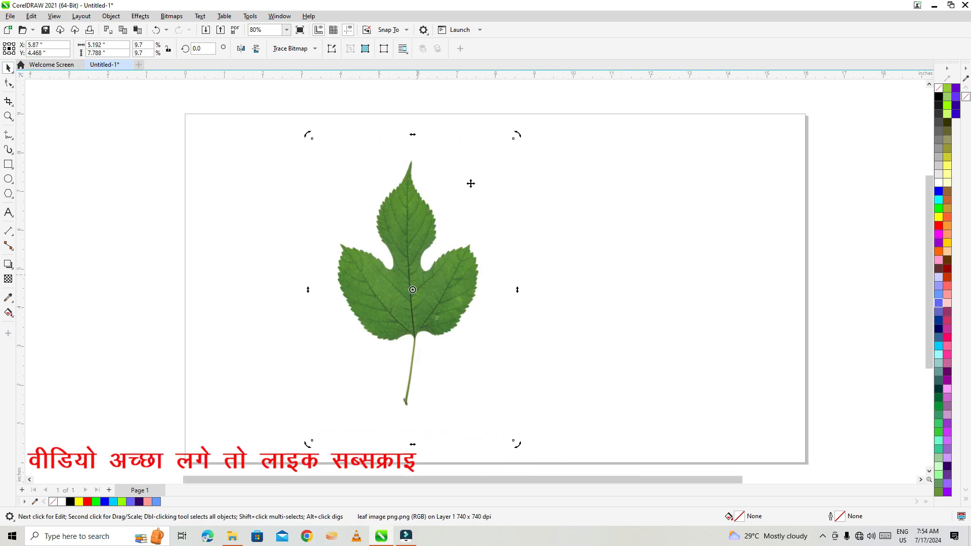
{"action": "left_click_drag", "start_coordinate": [520, 137], "coordinate": [580, 245]}
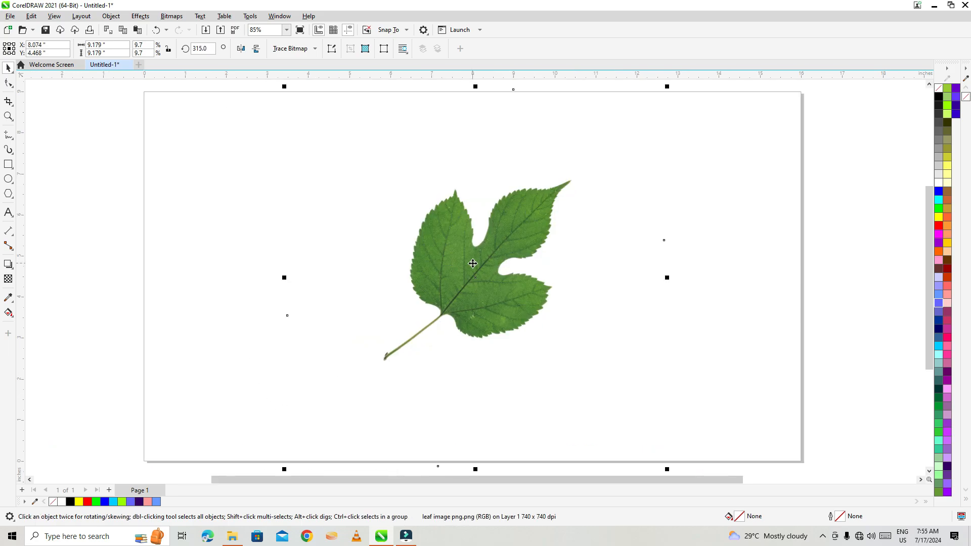
{"action": "right_click", "coordinate": [473, 263]}
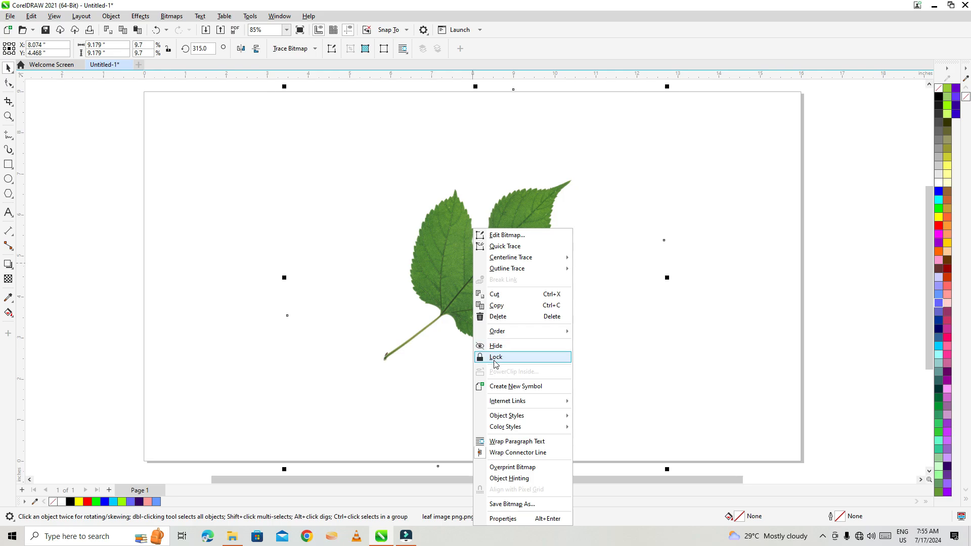
{"action": "left_click", "coordinate": [496, 357]}
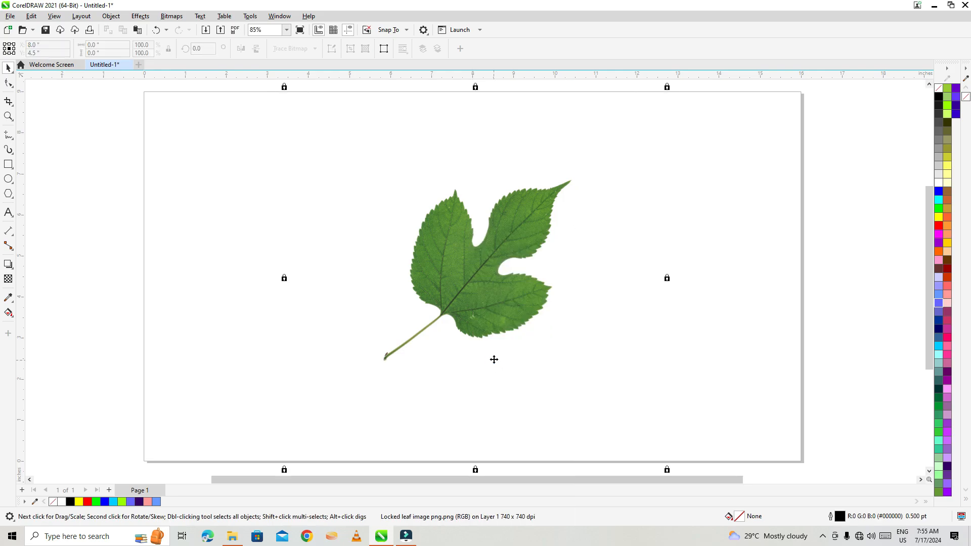
Draw a circle about 0.39 inches wide on the leaf's upper-left lobe, filled with white and without an outline.
{"action": "scroll", "coordinate": [478, 273], "scroll_direction": "up", "scroll_amount": 4}
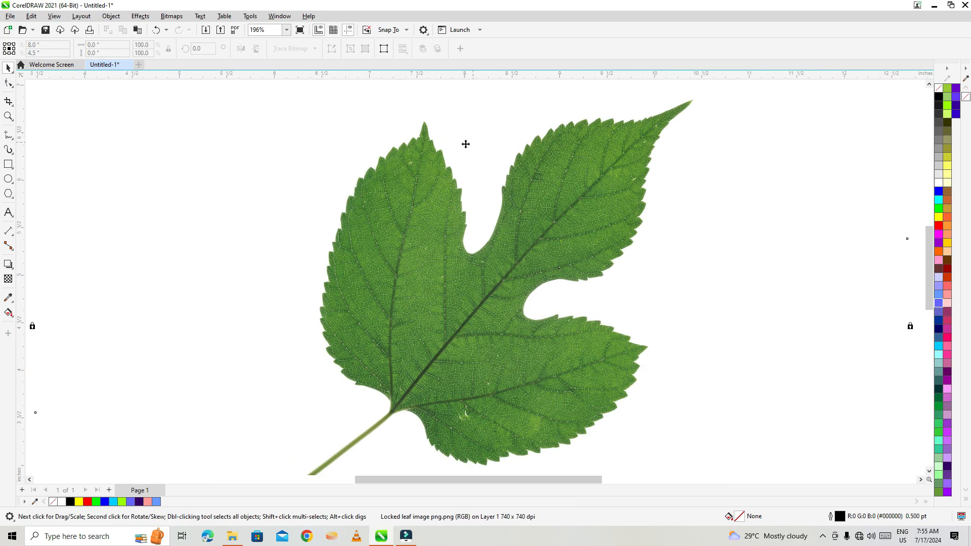
{"action": "scroll", "coordinate": [476, 157], "scroll_direction": "up", "scroll_amount": 1}
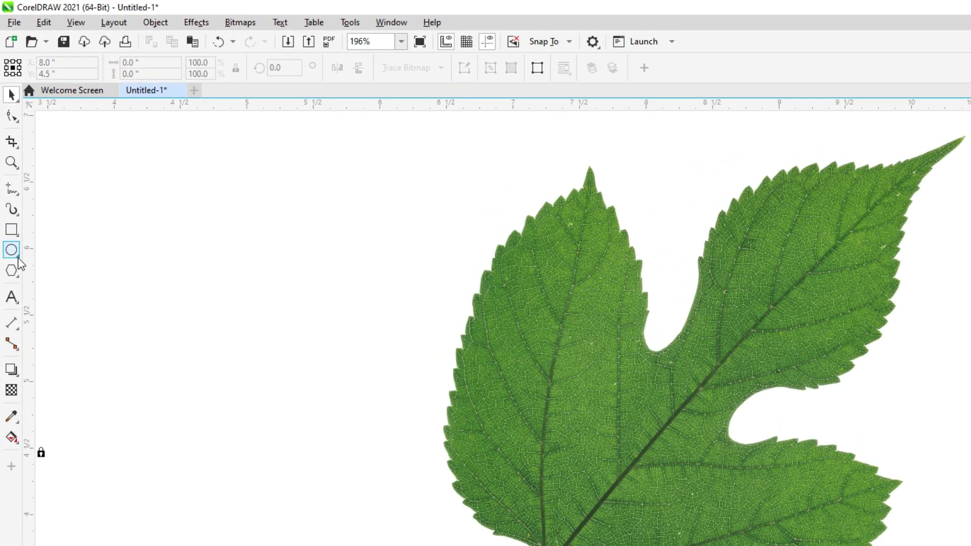
{"action": "left_click", "coordinate": [8, 179]}
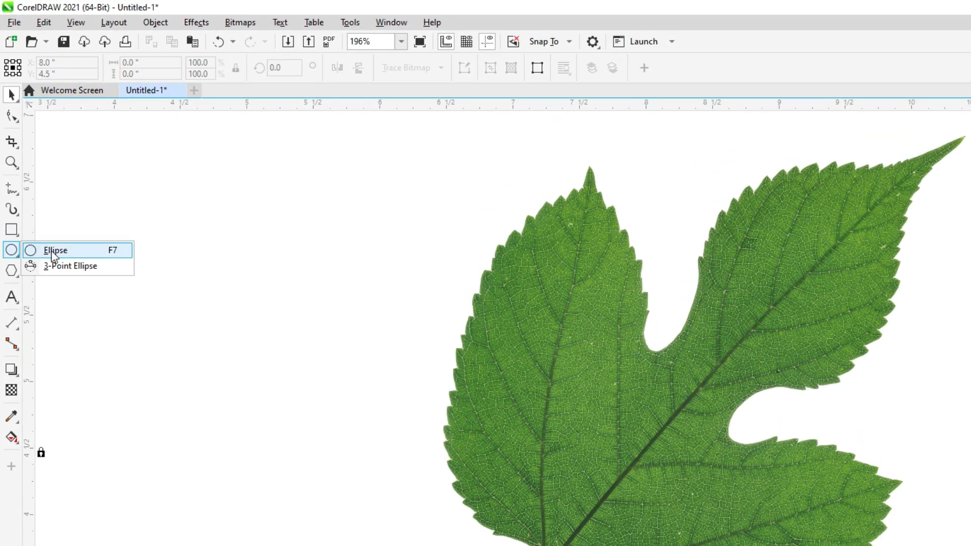
{"action": "left_click", "coordinate": [55, 250]}
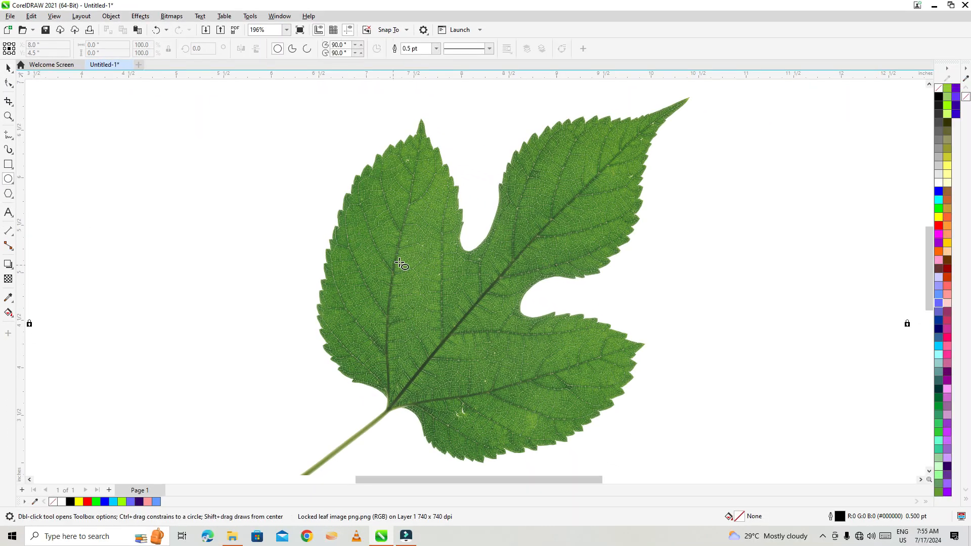
{"action": "left_click_drag", "start_coordinate": [399, 263], "coordinate": [414, 284]}
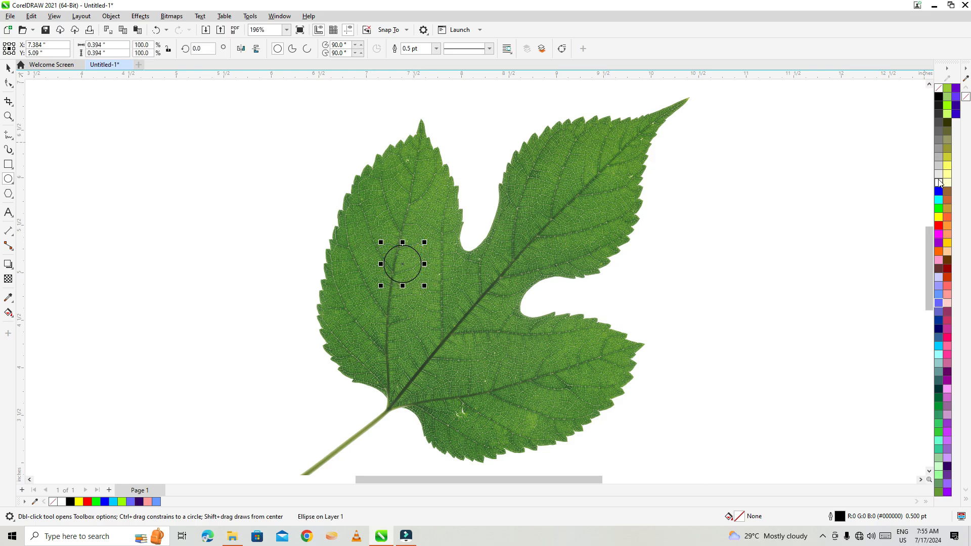
{"action": "left_click", "coordinate": [939, 183]}
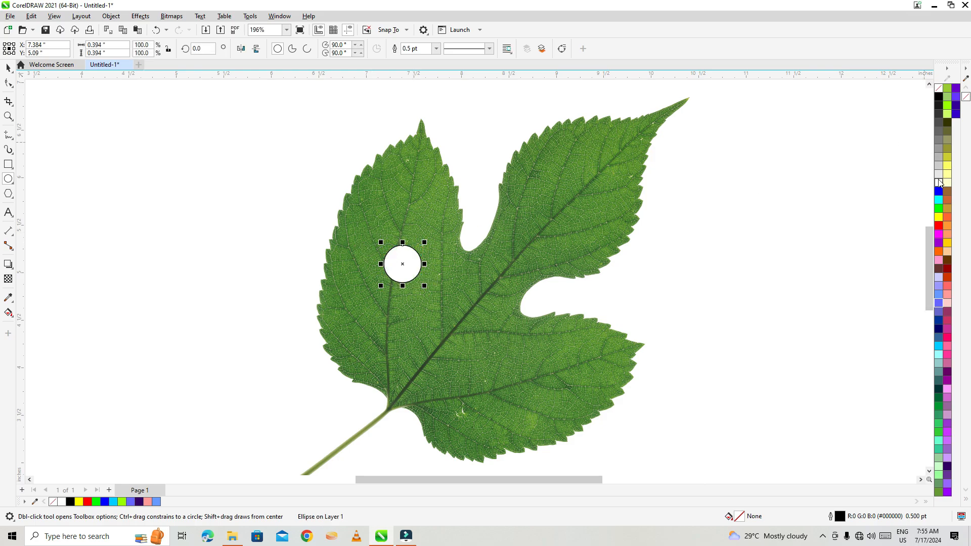
{"action": "right_click", "coordinate": [939, 88]}
{"action": "left_click", "coordinate": [937, 94]}
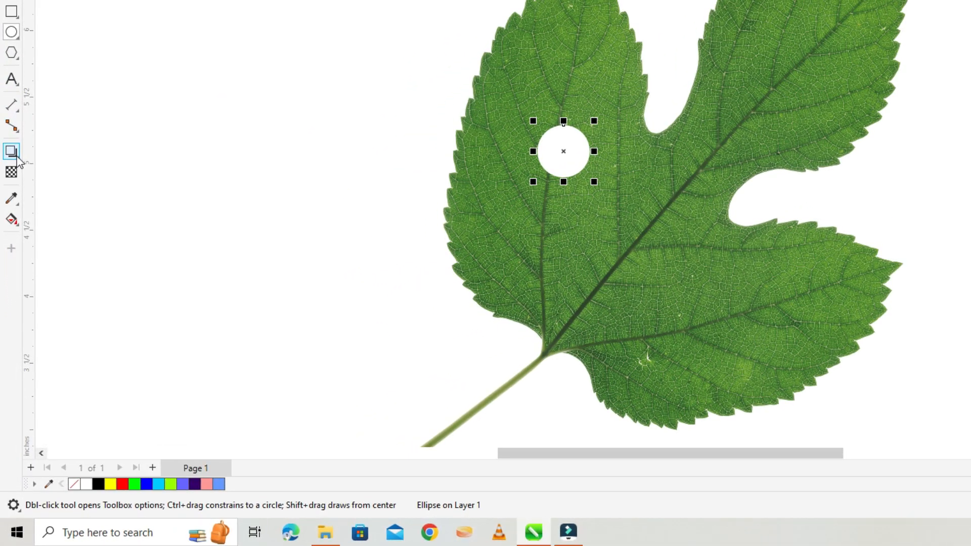
Give the white circle a black drop shadow offset about 0.13 inches straight down, with opacity 65.
{"action": "left_click", "coordinate": [9, 265]}
{"action": "left_click", "coordinate": [56, 152]}
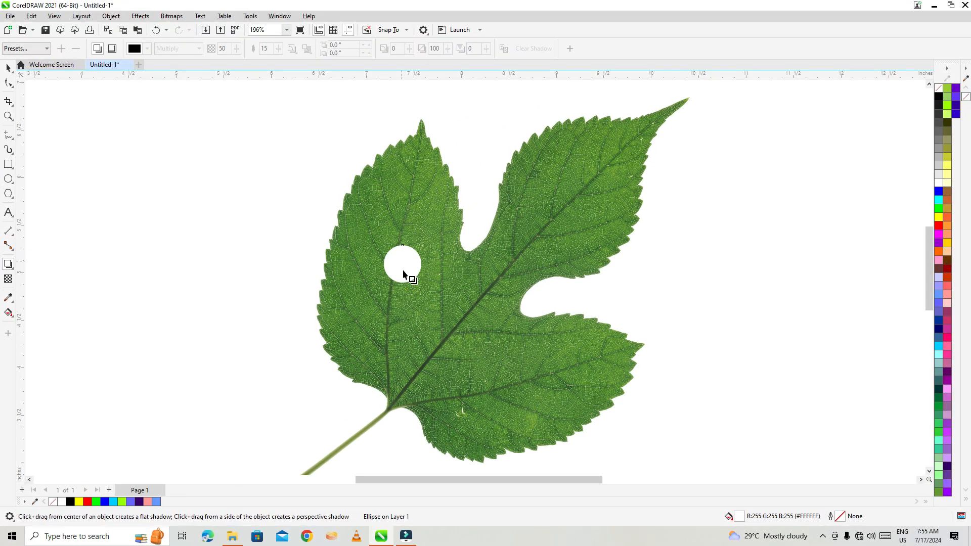
{"action": "left_click_drag", "start_coordinate": [404, 274], "coordinate": [402, 294]}
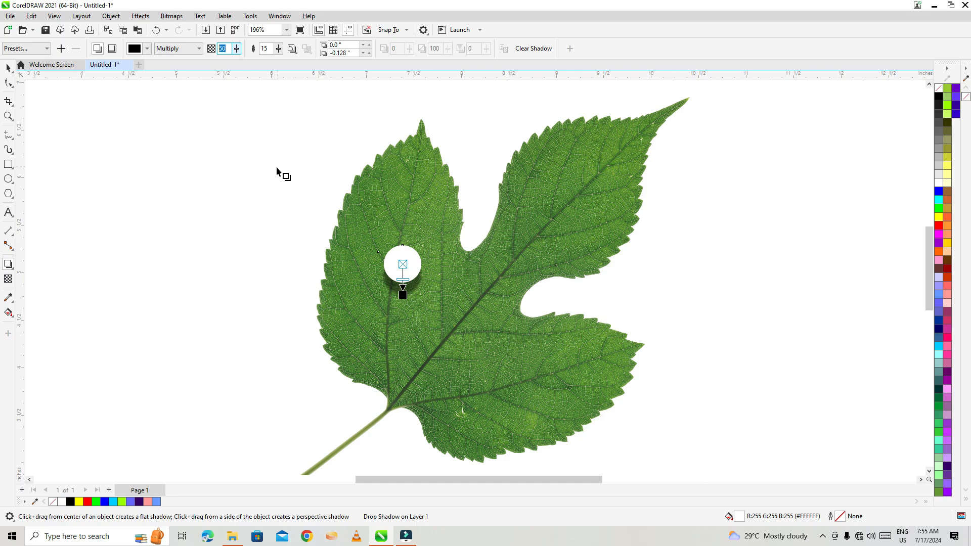
{"action": "key", "text": "Return"}
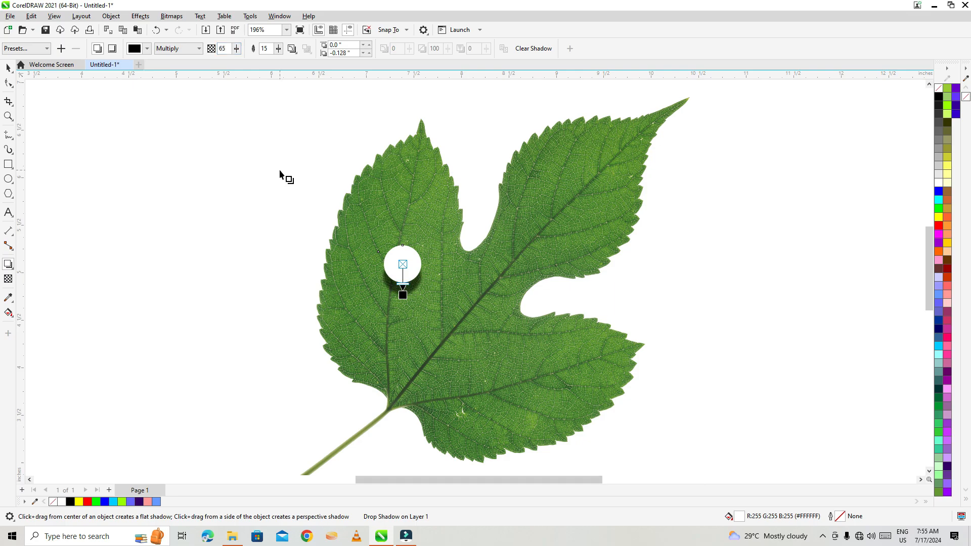
Select the circle together with its shadow and break the drop shadow apart into a separate object.
{"action": "left_click", "coordinate": [7, 70]}
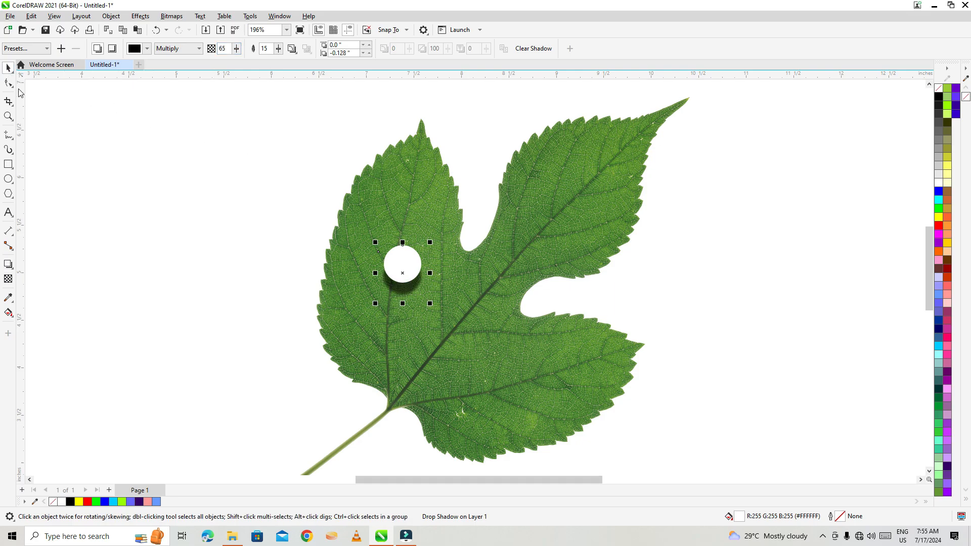
{"action": "left_click_drag", "start_coordinate": [174, 171], "coordinate": [515, 385]}
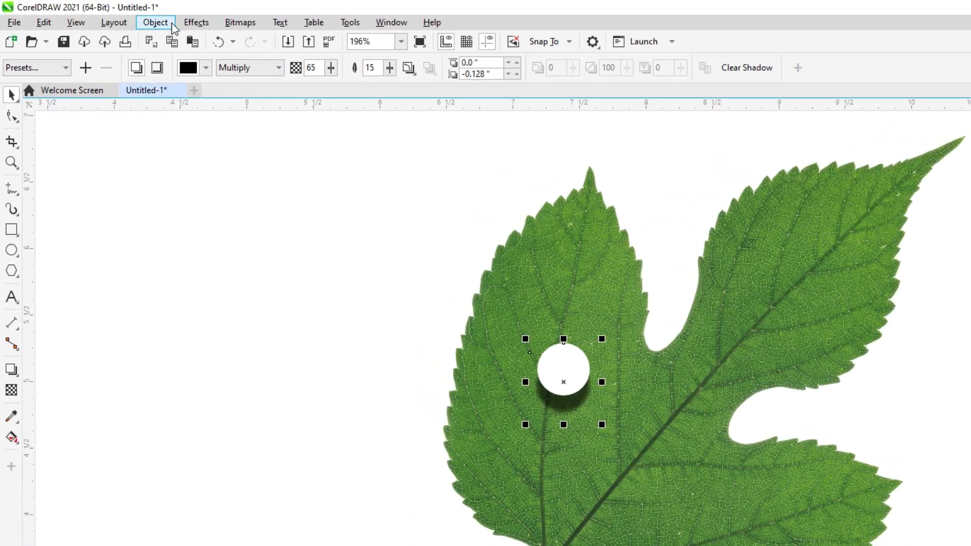
{"action": "left_click", "coordinate": [110, 16]}
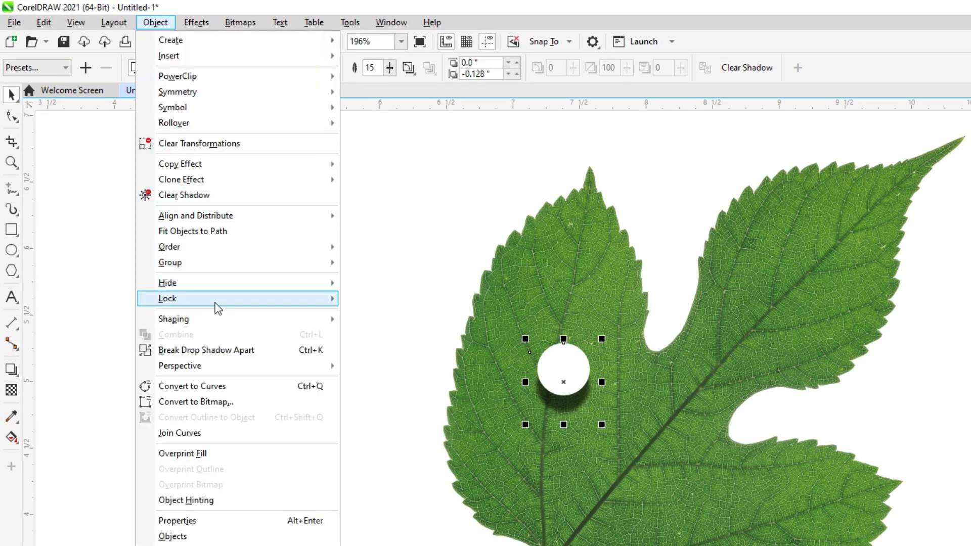
{"action": "left_click", "coordinate": [212, 350]}
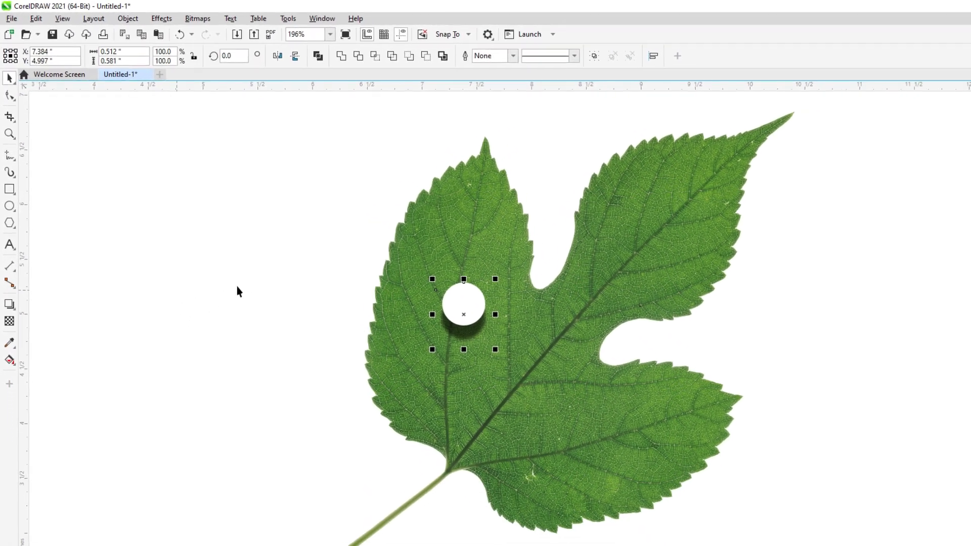
{"action": "left_click", "coordinate": [237, 286]}
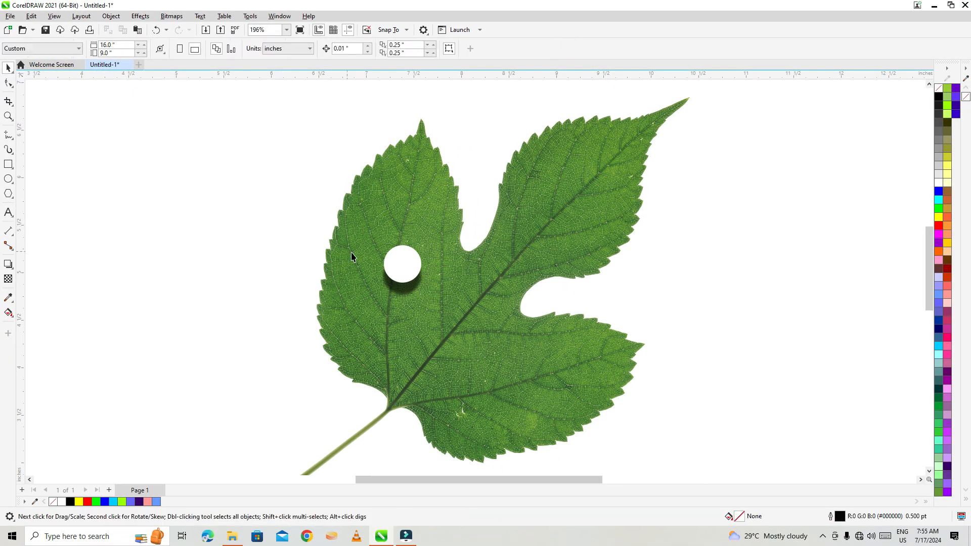
{"action": "left_click_drag", "start_coordinate": [394, 273], "coordinate": [483, 400]}
{"action": "key", "text": "ctrl+z"}
Trim the separated shadow with the white circle so only the part outside the circle remains.
{"action": "left_click", "coordinate": [310, 275]}
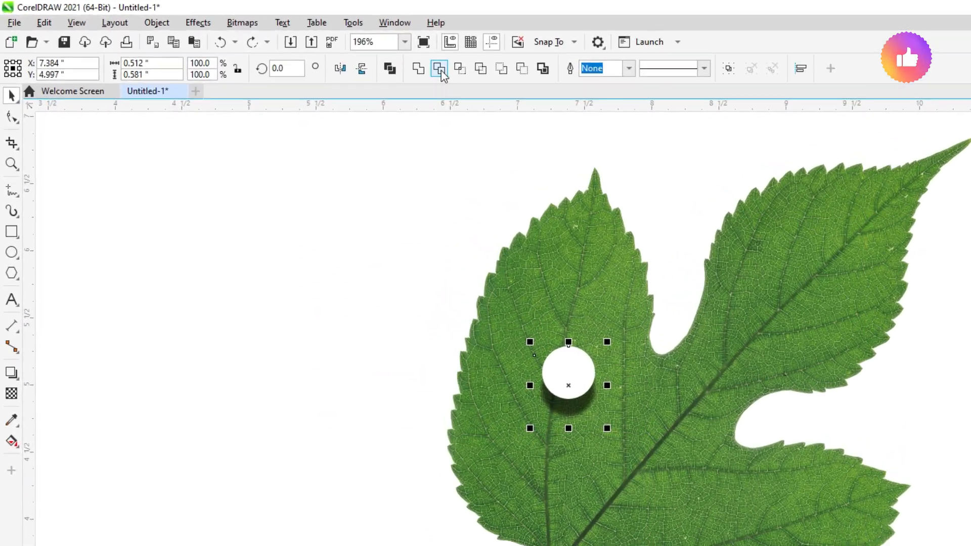
{"action": "left_click", "coordinate": [440, 71]}
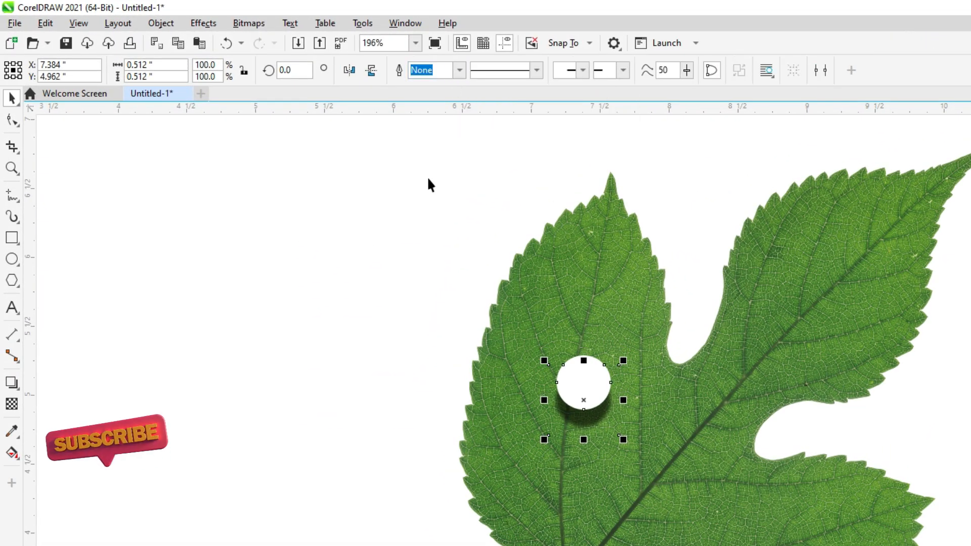
{"action": "left_click", "coordinate": [429, 184]}
{"action": "left_click_drag", "start_coordinate": [465, 305], "coordinate": [465, 262]}
{"action": "key", "text": "ctrl+z"}
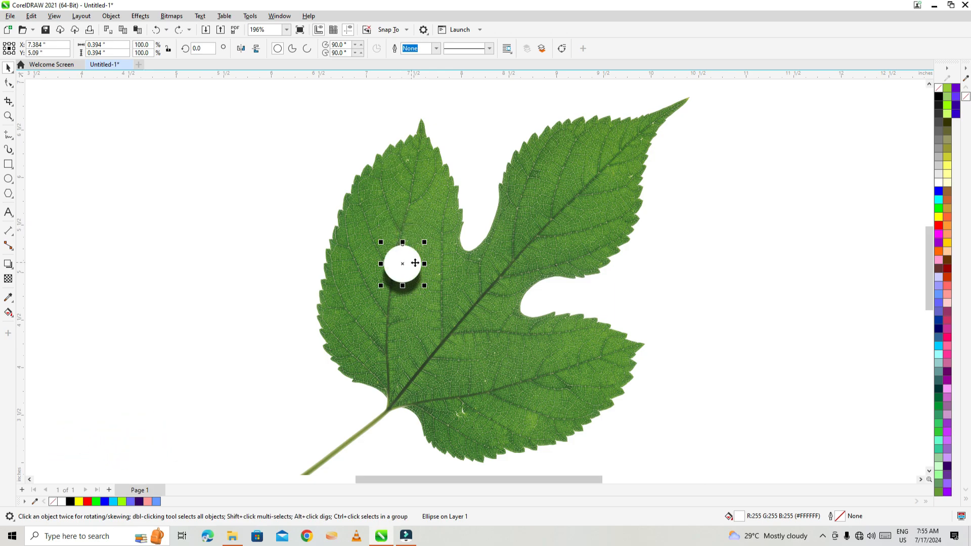
Remove the circle's white fill and give it a black inner shadow with a vertical offset of about -0.106 inches.
{"action": "left_click", "coordinate": [401, 259]}
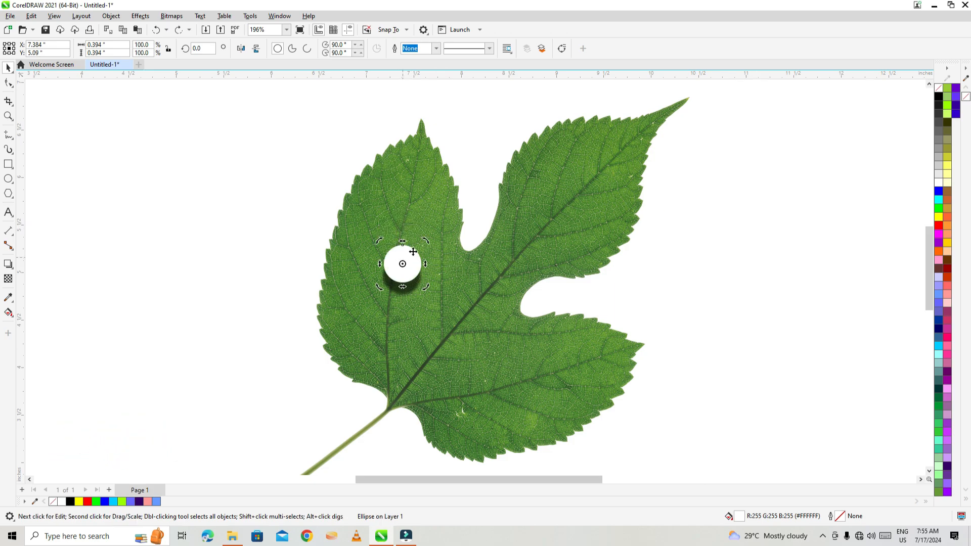
{"action": "left_click", "coordinate": [938, 88]}
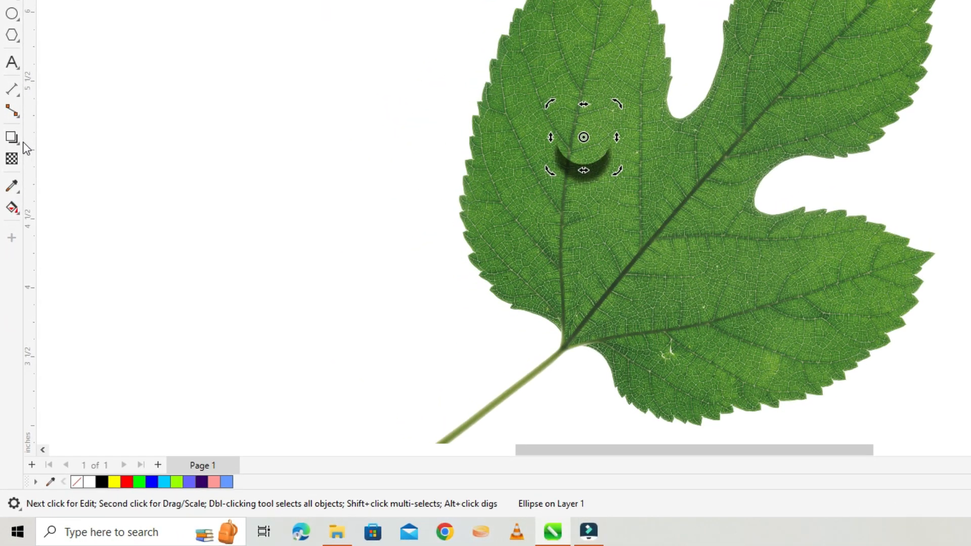
{"action": "left_click", "coordinate": [9, 264]}
{"action": "left_click", "coordinate": [20, 147]}
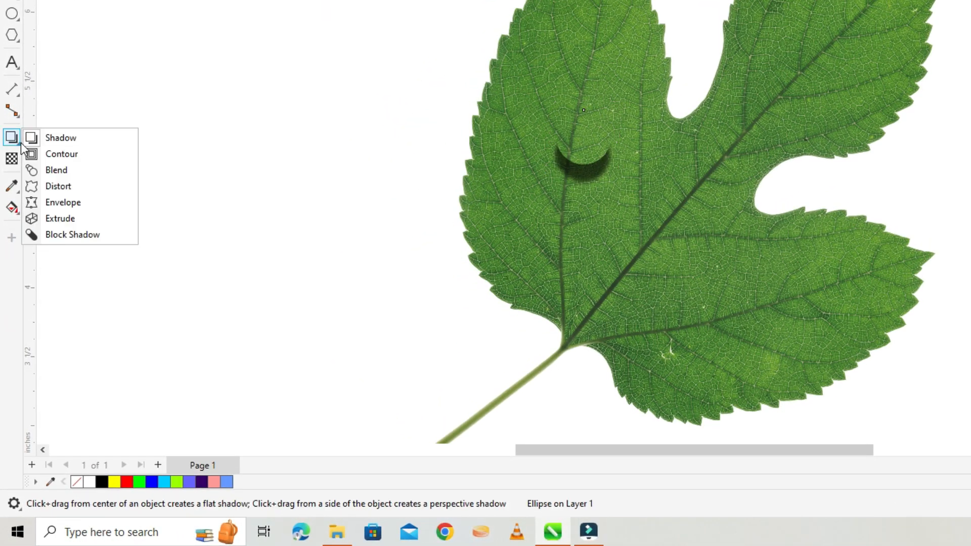
{"action": "left_click", "coordinate": [63, 138]}
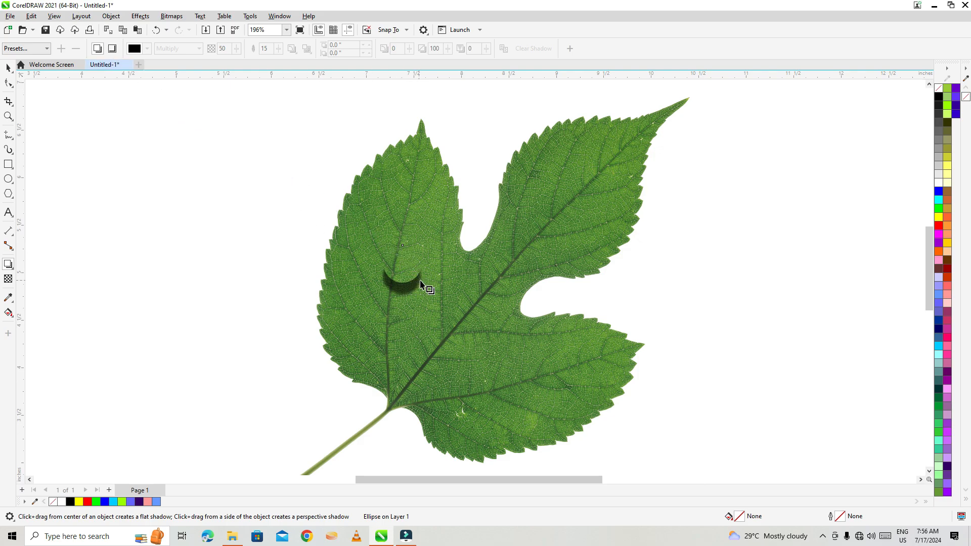
{"action": "left_click", "coordinate": [406, 278]}
{"action": "left_click_drag", "start_coordinate": [405, 281], "coordinate": [402, 292]}
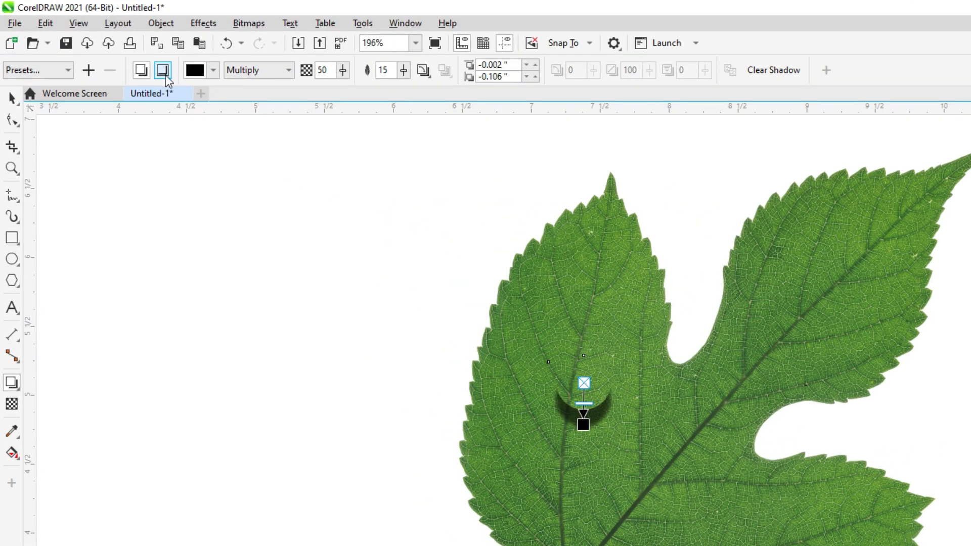
{"action": "left_click", "coordinate": [129, 58]}
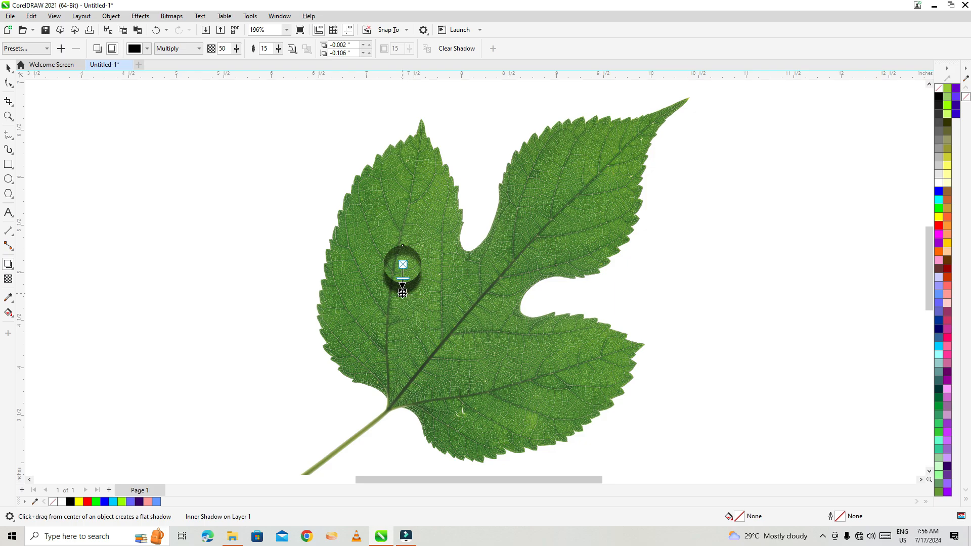
Set the inner shadow's opacity to 45 and adjust its offset to 0.0 inches horizontally and about -0.112 inches vertically.
{"action": "left_click_drag", "start_coordinate": [402, 292], "coordinate": [402, 293]}
{"action": "type", "text": "5"}
{"action": "left_click", "coordinate": [8, 67]}
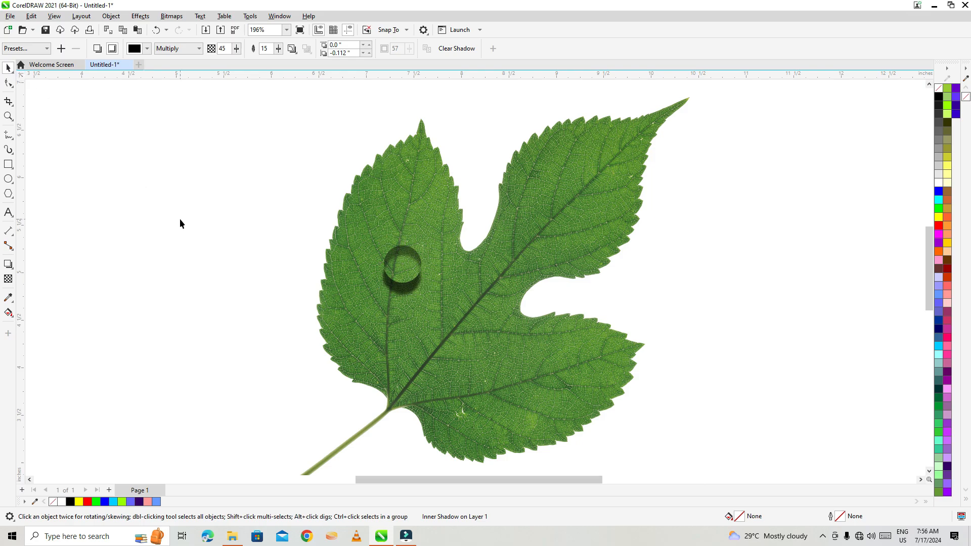
{"action": "left_click", "coordinate": [402, 271]}
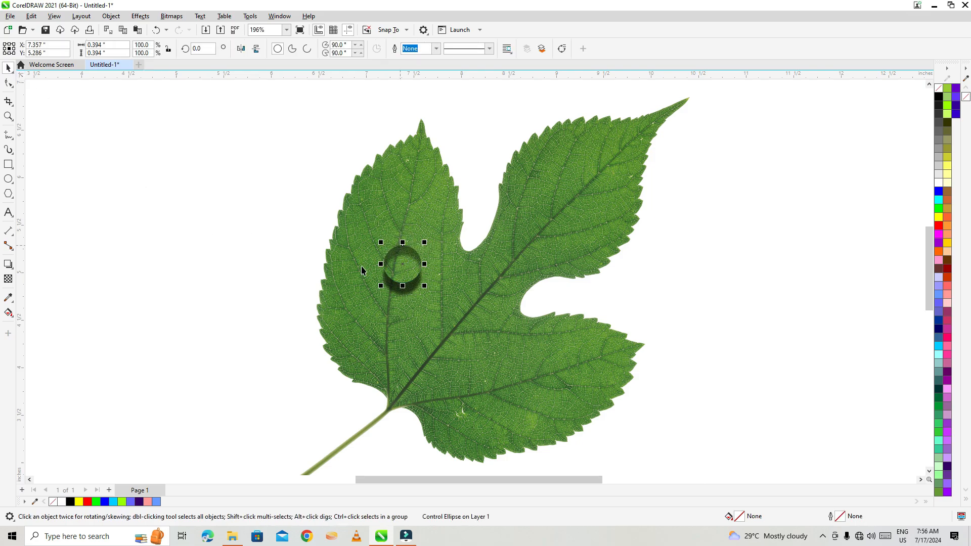
{"action": "left_click", "coordinate": [320, 256]}
Draw three outlined highlights in the drop: an ellipse about 0.146 by 0.084 inches near its top, a 0.064-inch circle below it, and a small ellipse near its base.
{"action": "scroll", "coordinate": [403, 258], "scroll_direction": "up", "scroll_amount": 3}
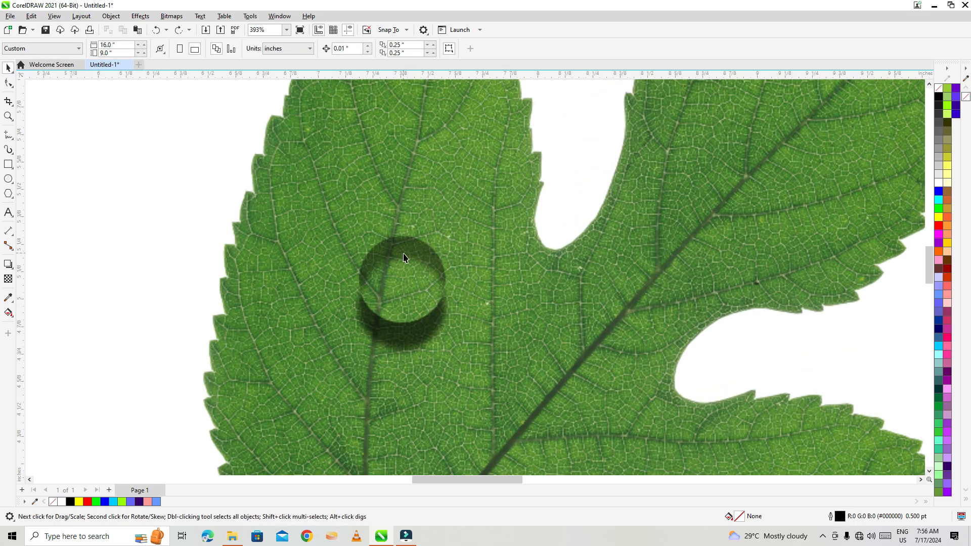
{"action": "scroll", "coordinate": [403, 257], "scroll_direction": "up", "scroll_amount": 1}
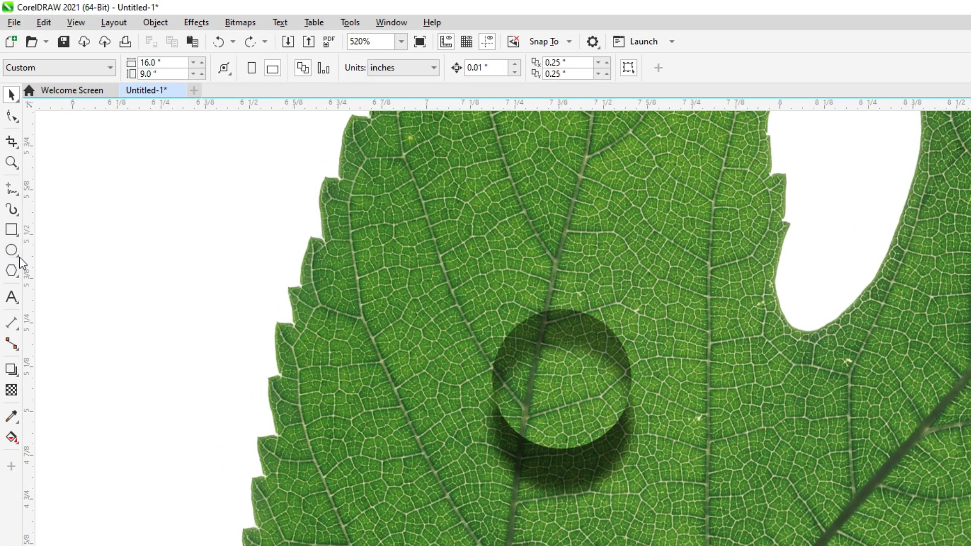
{"action": "left_click", "coordinate": [19, 258]}
{"action": "left_click", "coordinate": [104, 250]}
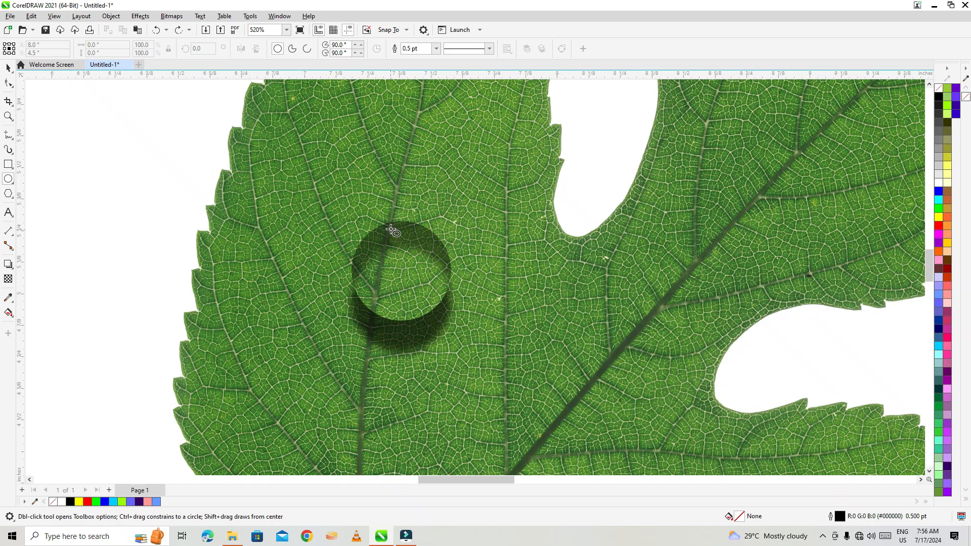
{"action": "left_click_drag", "start_coordinate": [391, 229], "coordinate": [427, 250]}
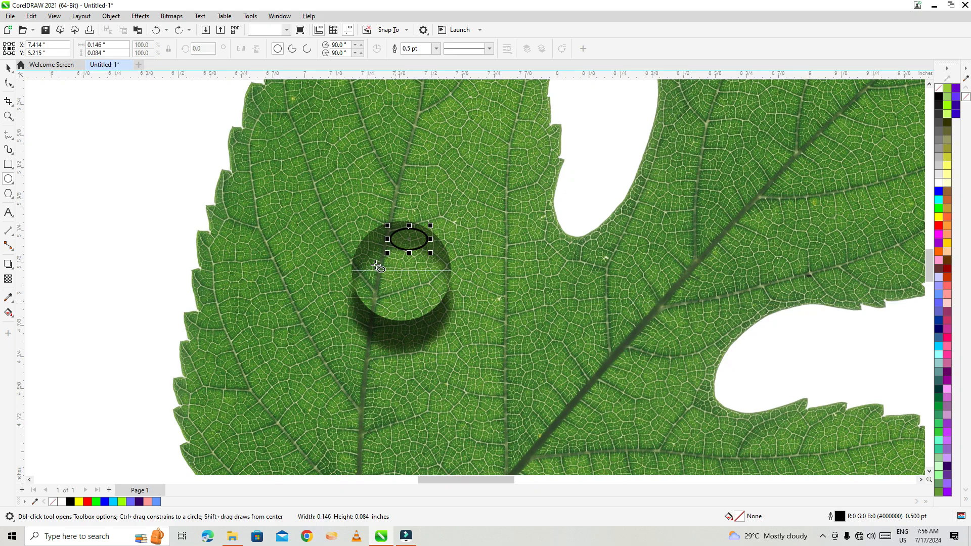
{"action": "left_click_drag", "start_coordinate": [367, 257], "coordinate": [402, 312]}
{"action": "left_click", "coordinate": [9, 67]}
{"action": "left_click_drag", "start_coordinate": [408, 245], "coordinate": [380, 259]}
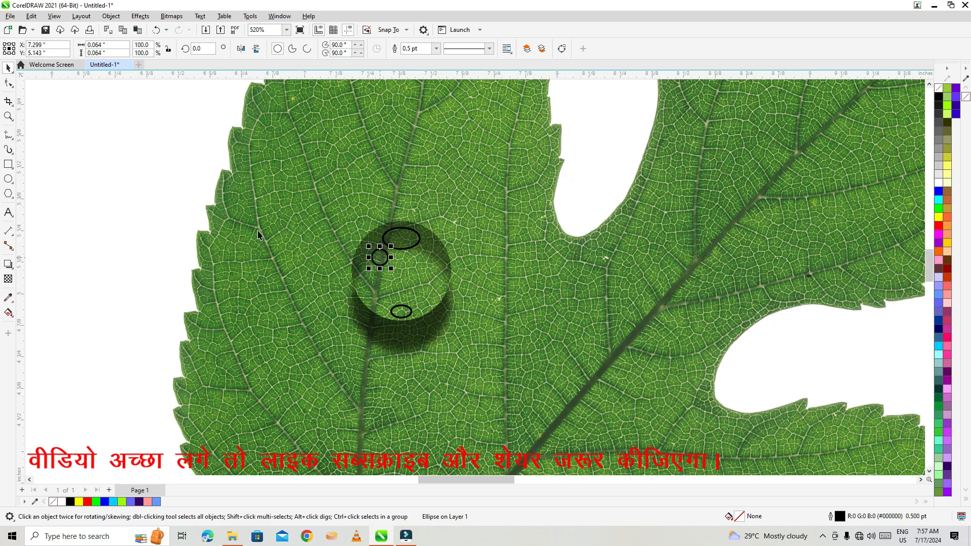
Fill the large ellipse near the drop's top with white and remove its outline.
{"action": "left_click", "coordinate": [169, 208]}
{"action": "scroll", "coordinate": [425, 269], "scroll_direction": "up", "scroll_amount": 1}
{"action": "scroll", "coordinate": [424, 269], "scroll_direction": "up", "scroll_amount": 1}
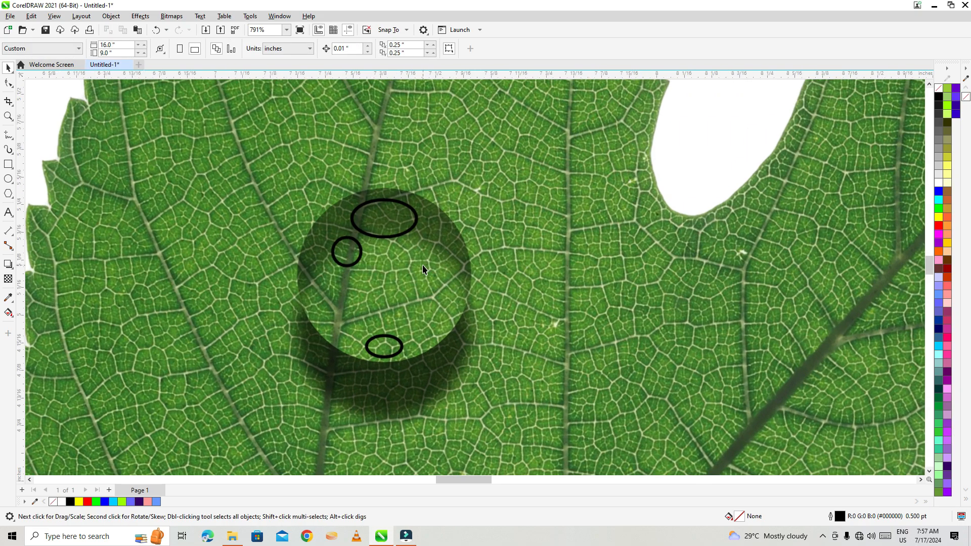
{"action": "left_click", "coordinate": [380, 224]}
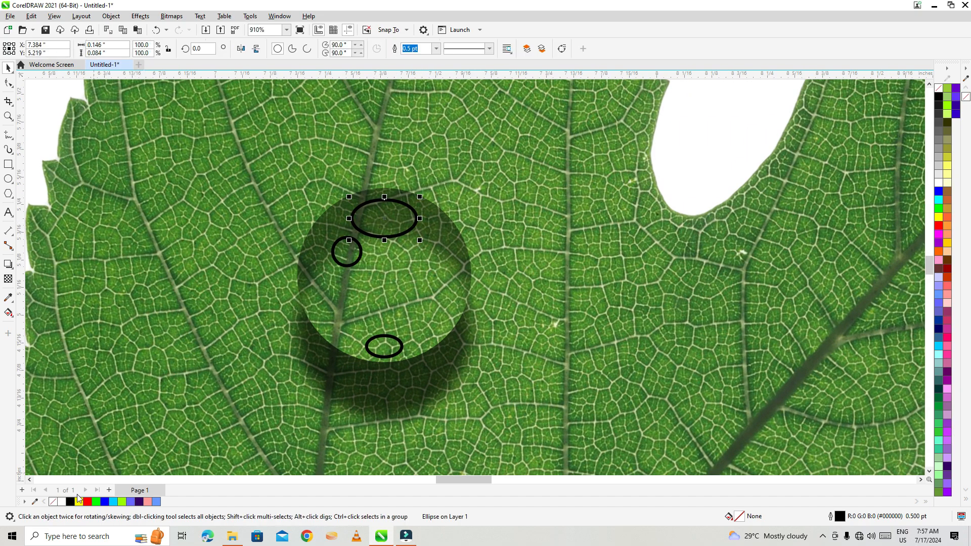
{"action": "left_click", "coordinate": [61, 502]}
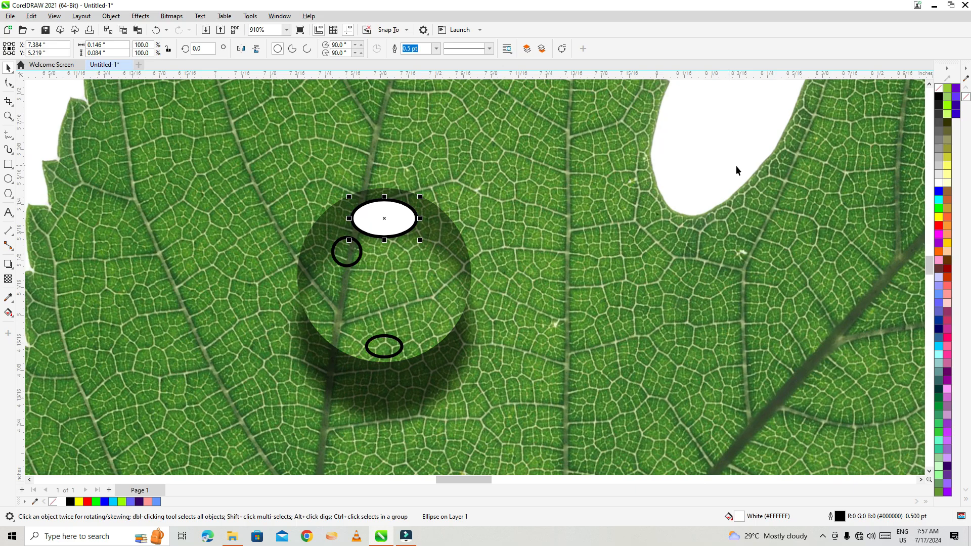
{"action": "right_click", "coordinate": [938, 92]}
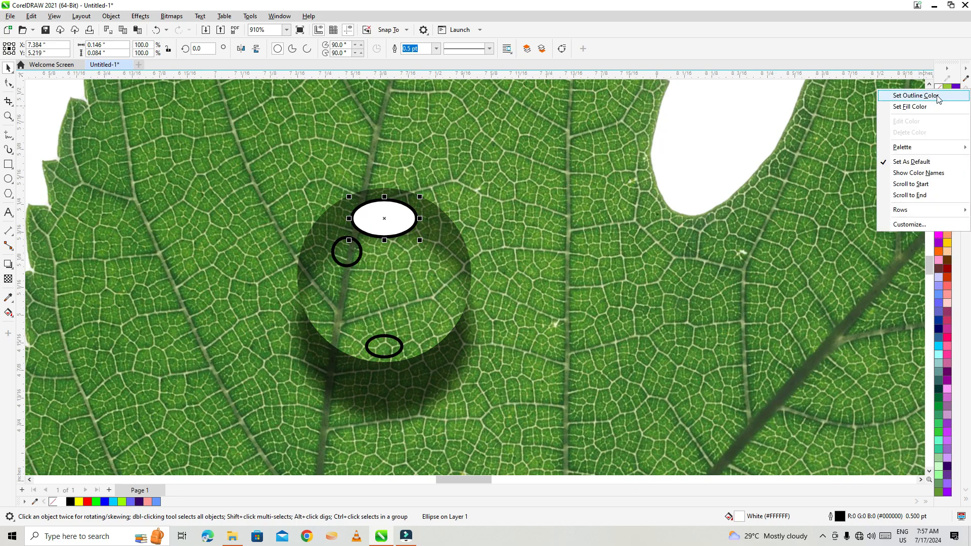
{"action": "left_click", "coordinate": [897, 94]}
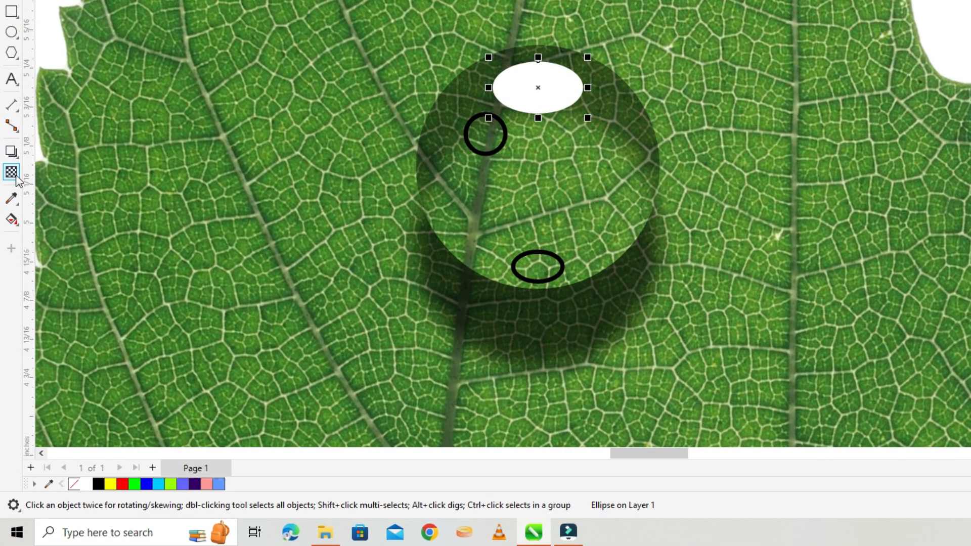
Apply a vertical fountain transparency to the top highlight so it fades from its upper edge to transparent at its lower edge.
{"action": "left_click", "coordinate": [8, 278]}
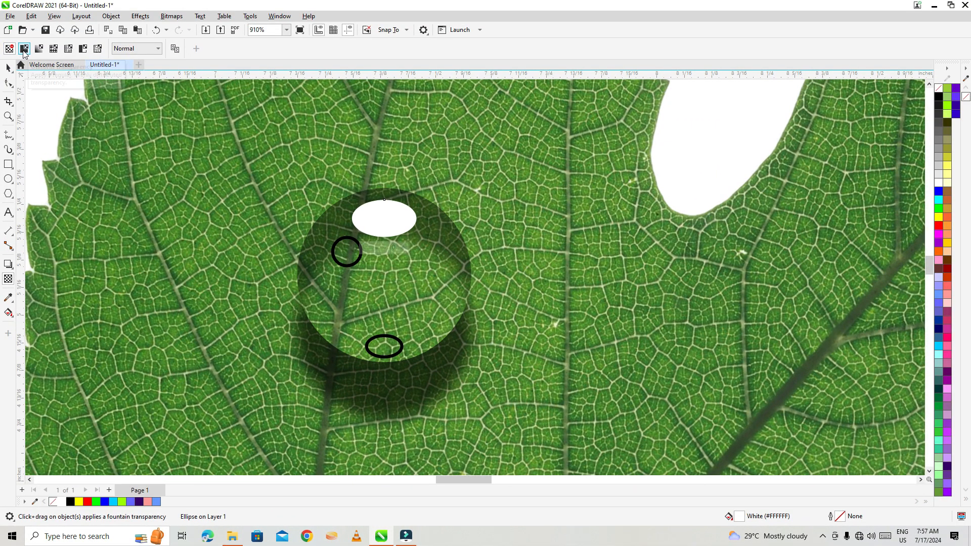
{"action": "left_click_drag", "start_coordinate": [381, 166], "coordinate": [381, 260]}
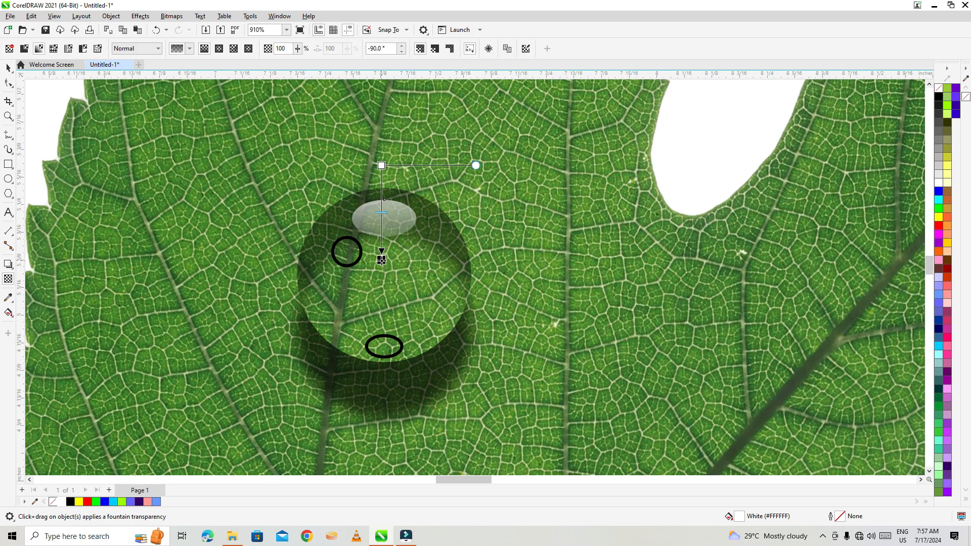
{"action": "left_click_drag", "start_coordinate": [381, 260], "coordinate": [379, 236]}
{"action": "left_click_drag", "start_coordinate": [381, 166], "coordinate": [379, 150]}
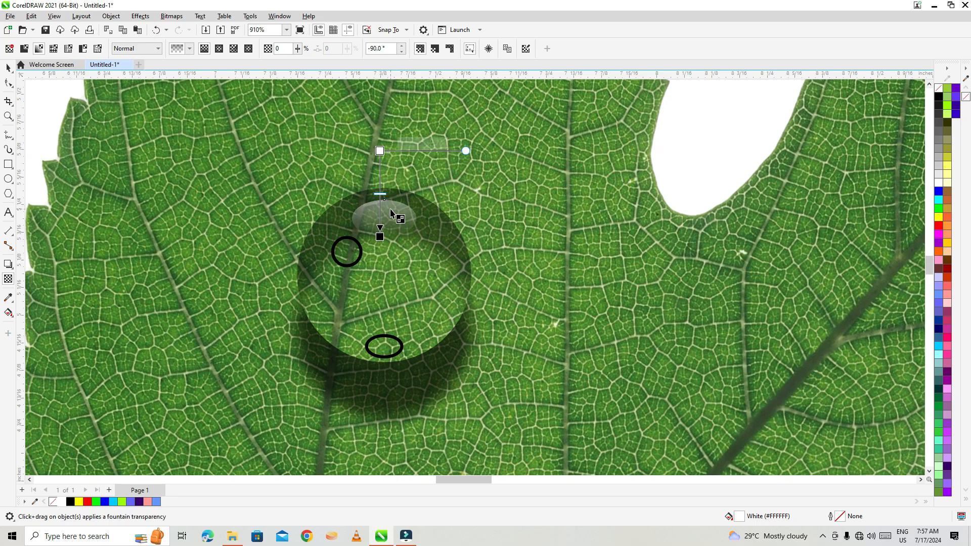
{"action": "left_click", "coordinate": [356, 257]}
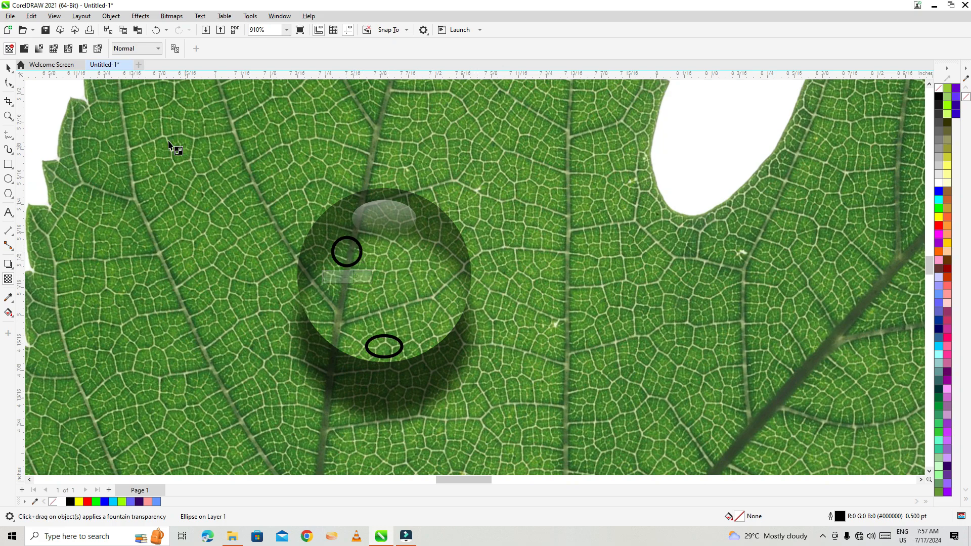
Enlarge the top highlight to about 0.169 by 0.097 inches and move it up toward the drop's upper edge, to Y 5.239 inches.
{"action": "left_click", "coordinate": [8, 68]}
{"action": "left_click", "coordinate": [386, 220]}
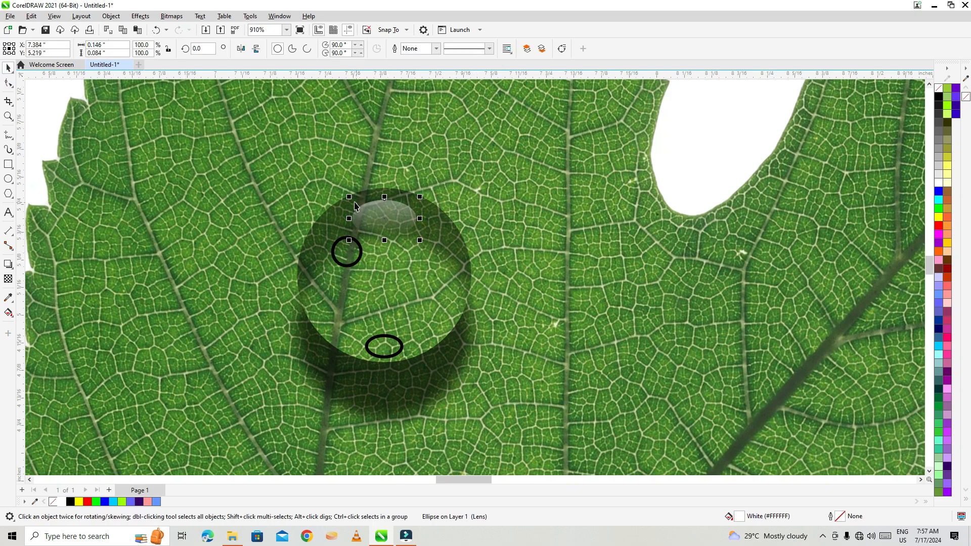
{"action": "mouse_move", "coordinate": [351, 200]}
{"action": "left_mouse_down"}
{"action": "mouse_move", "coordinate": [339, 190]}
{"action": "mouse_move", "coordinate": [346, 196]}
{"action": "left_mouse_up"}
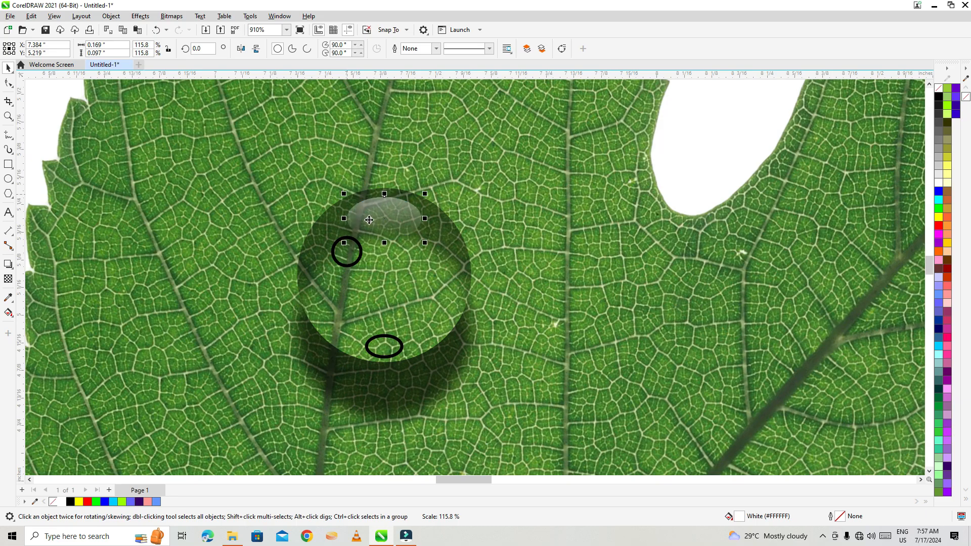
{"action": "key", "text": "Up"}
{"action": "key", "text": "Up"}
{"action": "key", "text": "Up"}
{"action": "key", "text": "Down"}
{"action": "key", "text": "Down"}
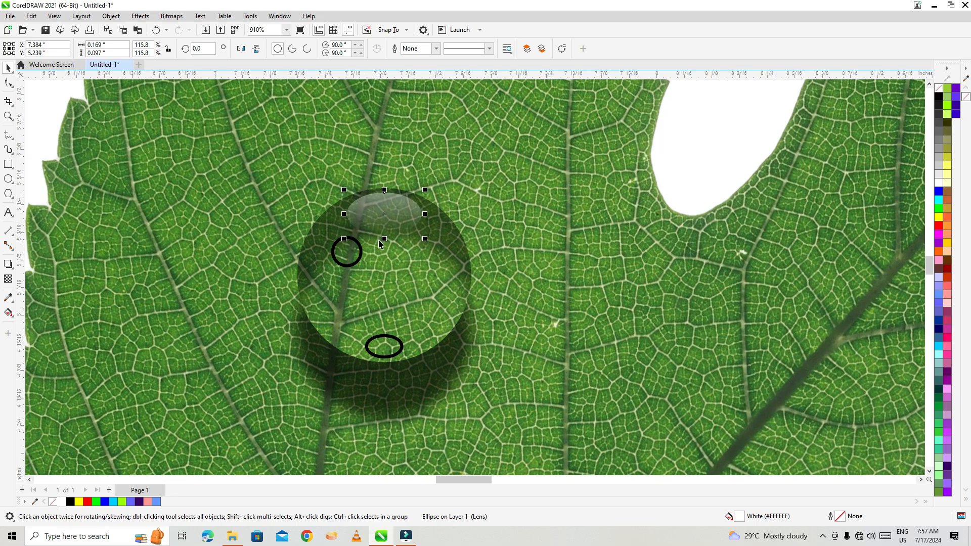
Fill the small circle below the top highlight with white and remove its outline.
{"action": "left_click", "coordinate": [347, 257]}
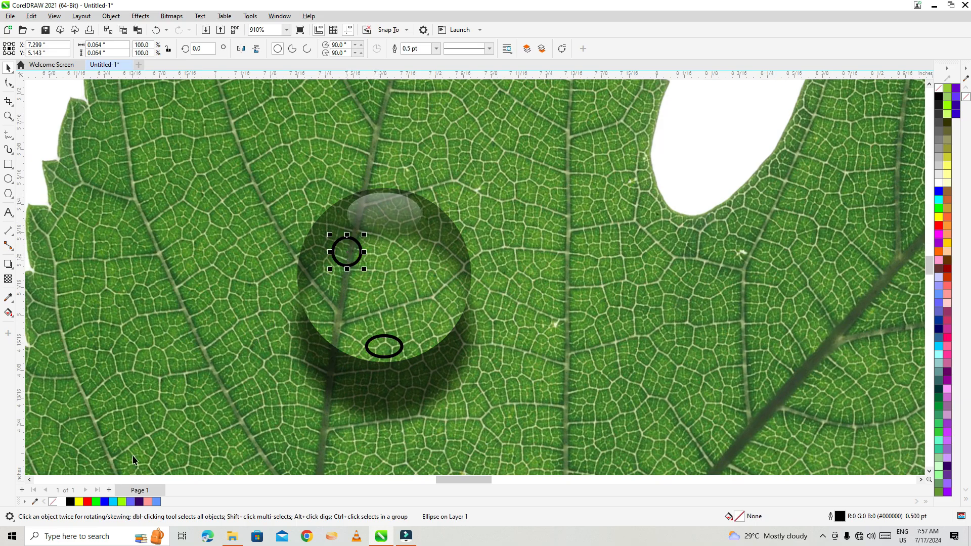
{"action": "left_click", "coordinate": [61, 502]}
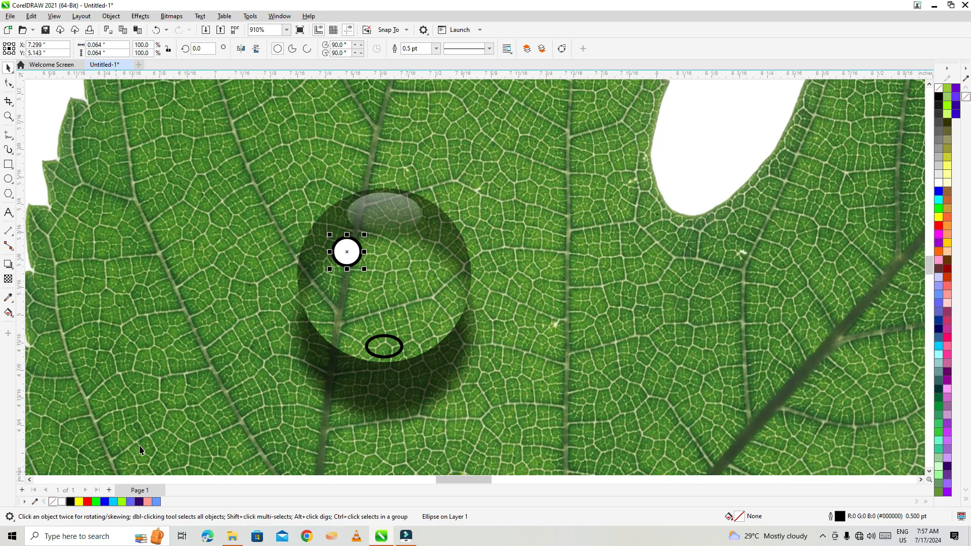
{"action": "right_click", "coordinate": [55, 504]}
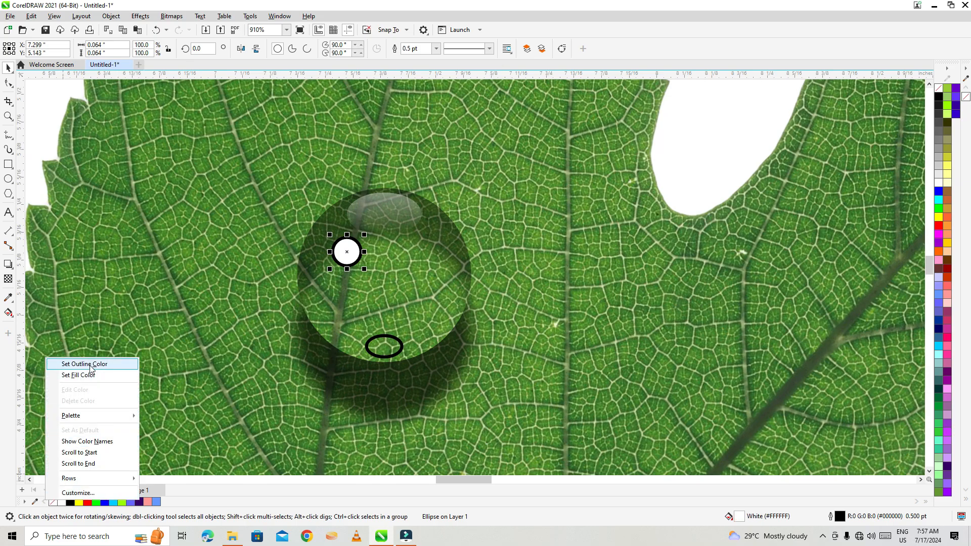
{"action": "left_click", "coordinate": [71, 365]}
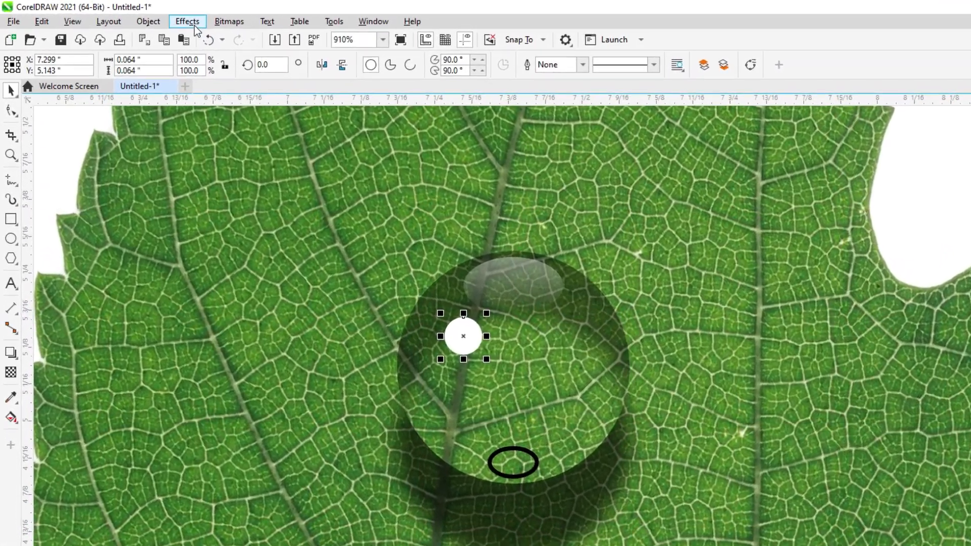
Apply a Gaussian Blur with a radius of 3.4 pixels to the small white circle.
{"action": "left_click", "coordinate": [140, 16]}
{"action": "mouse_move", "coordinate": [160, 82]}
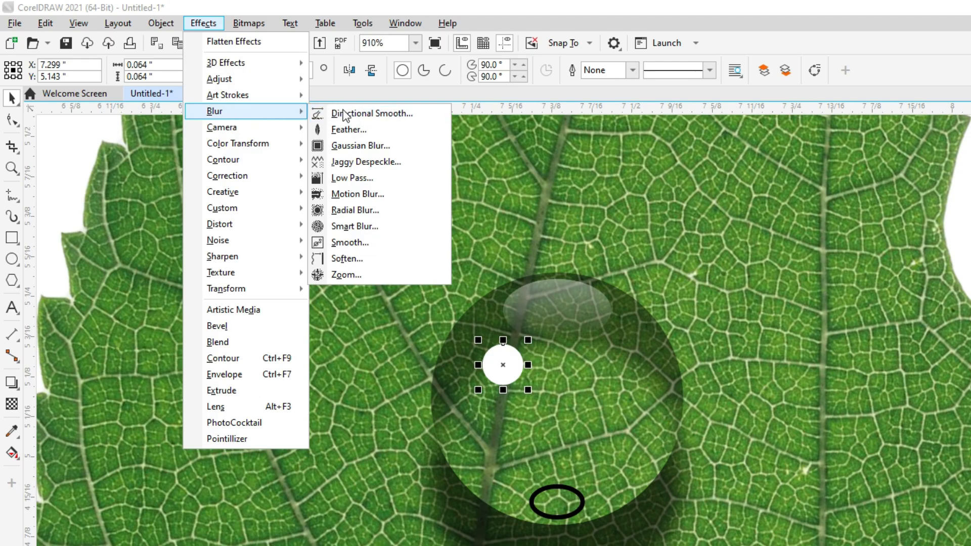
{"action": "left_click", "coordinate": [360, 145]}
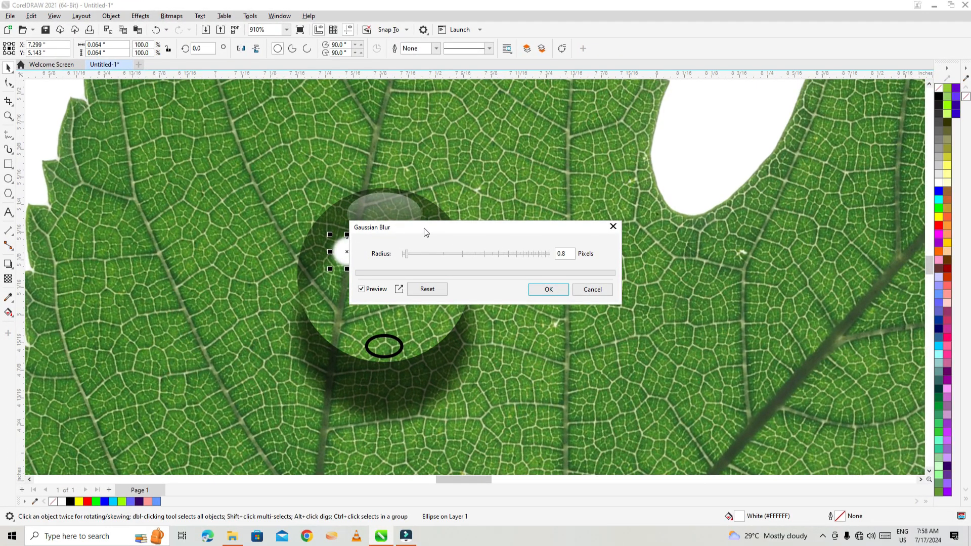
{"action": "left_click_drag", "start_coordinate": [424, 229], "coordinate": [546, 227]}
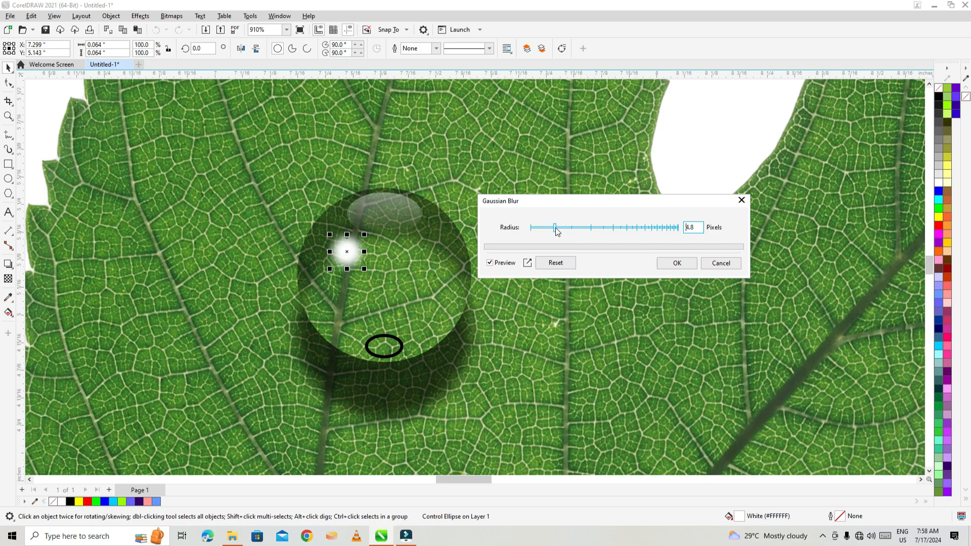
{"action": "left_click_drag", "start_coordinate": [556, 229], "coordinate": [549, 229]}
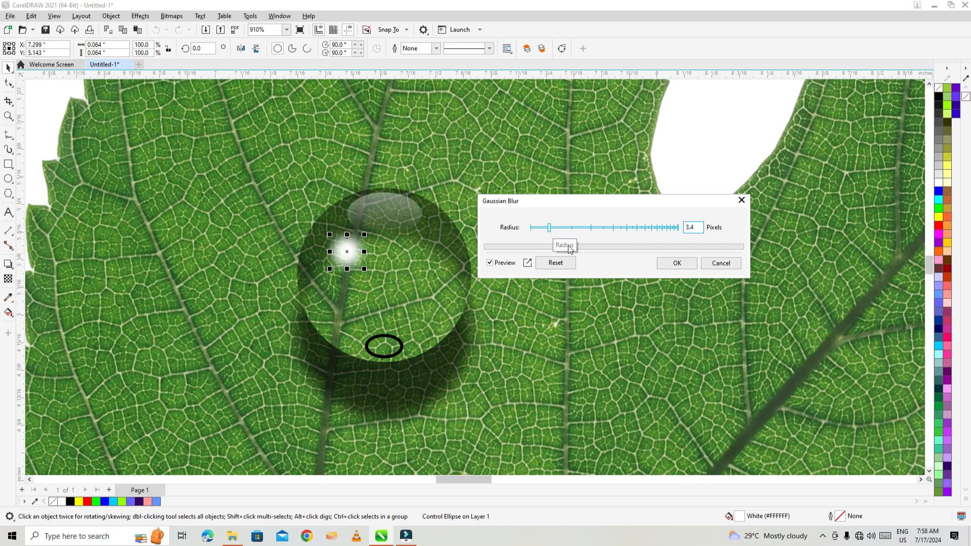
{"action": "left_click", "coordinate": [676, 263]}
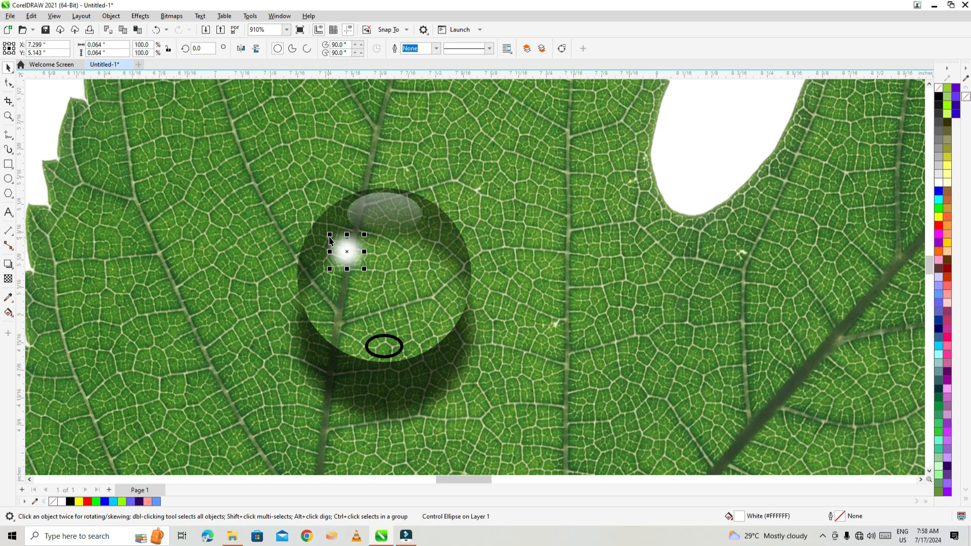
Shrink the blurred circle to about 0.043 inches and place it at the top highlight's lower-left edge, at X 7.315, Y 5.18 inches.
{"action": "left_click_drag", "start_coordinate": [329, 240], "coordinate": [353, 226]}
{"action": "key", "text": "Down"}
{"action": "key", "text": "Down"}
{"action": "key", "text": "Down"}
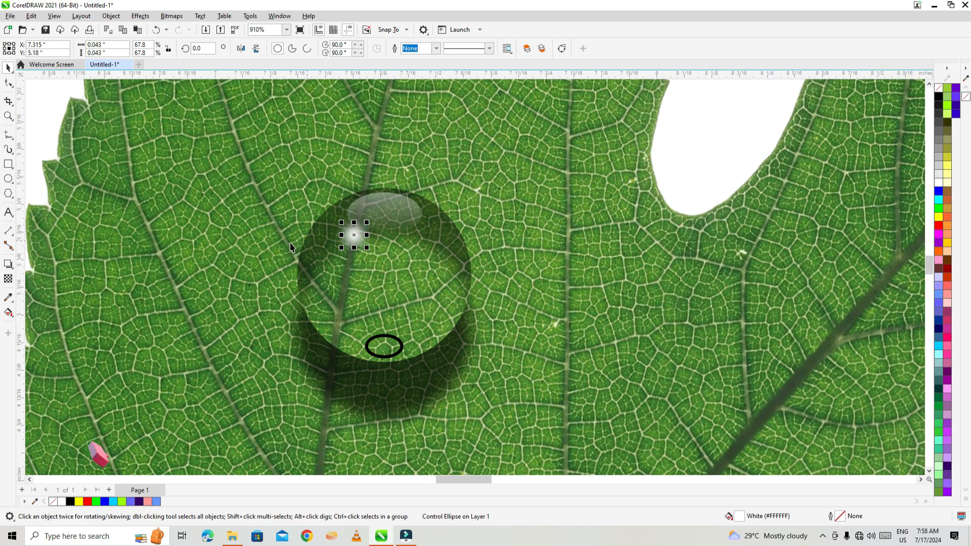
Give the ellipse near the drop's base a white fill, no outline and a uniform transparency of 50.
{"action": "left_click", "coordinate": [384, 347]}
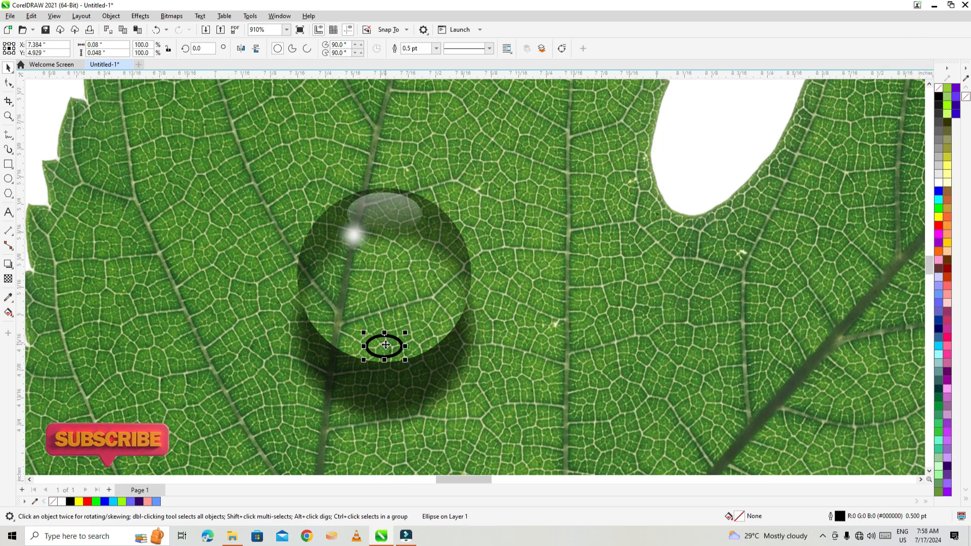
{"action": "left_click", "coordinate": [61, 502]}
{"action": "right_click", "coordinate": [54, 501]}
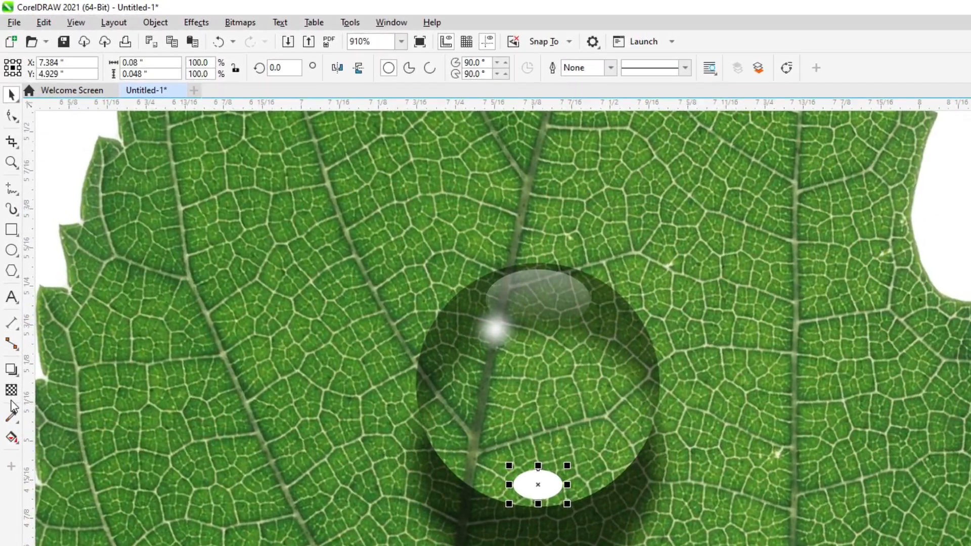
{"action": "left_click", "coordinate": [8, 281]}
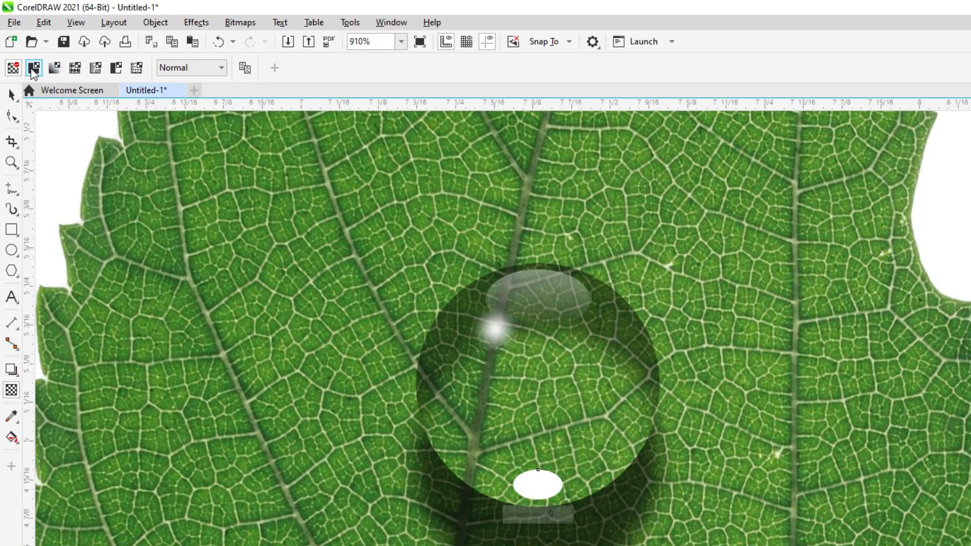
{"action": "left_click", "coordinate": [34, 70]}
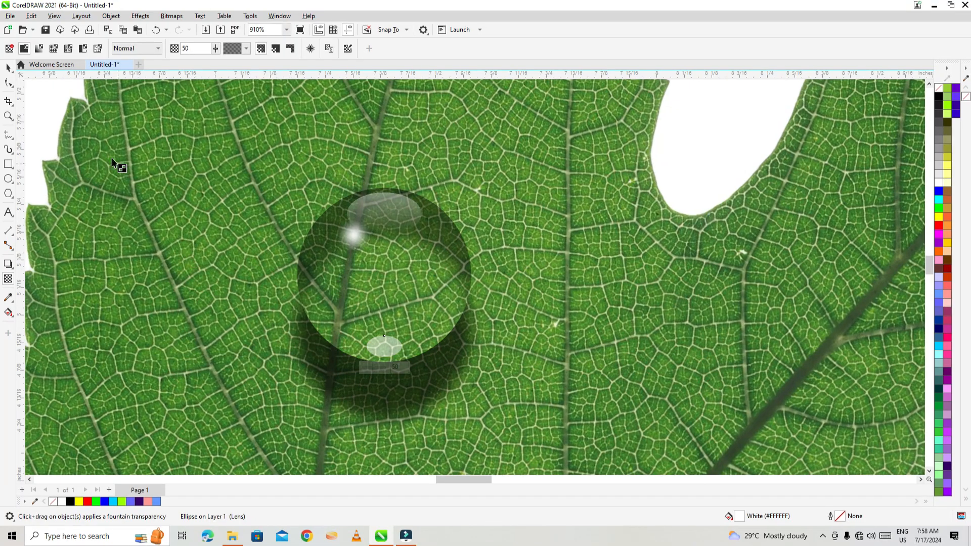
{"action": "left_click", "coordinate": [9, 69]}
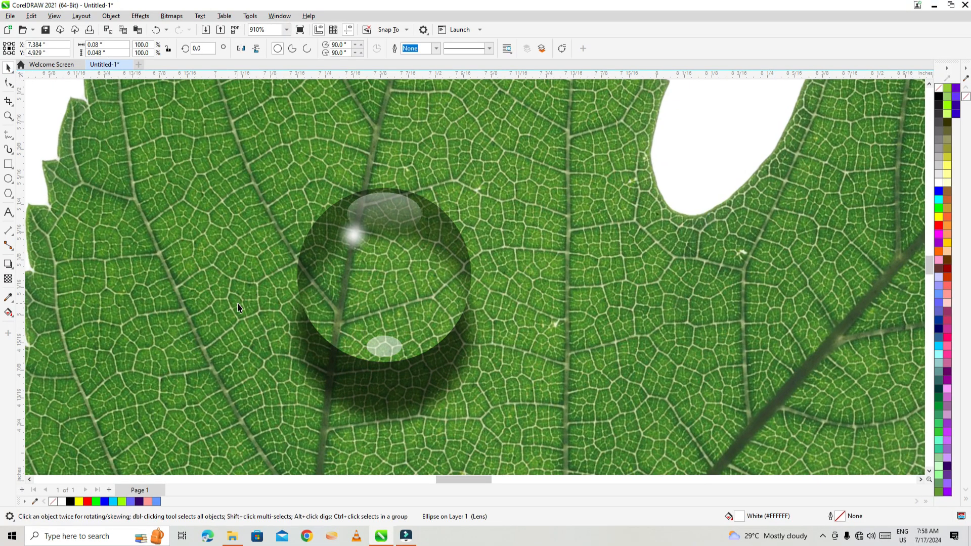
Slightly widen the highlight ellipse near the drop's base.
{"action": "key", "text": "Escape"}
{"action": "left_click", "coordinate": [390, 346]}
{"action": "left_click_drag", "start_coordinate": [359, 348], "coordinate": [361, 348]}
{"action": "left_click", "coordinate": [367, 350]}
Group all the objects that make up the water drop and its shadow.
{"action": "scroll", "coordinate": [358, 280], "scroll_direction": "down", "scroll_amount": 6}
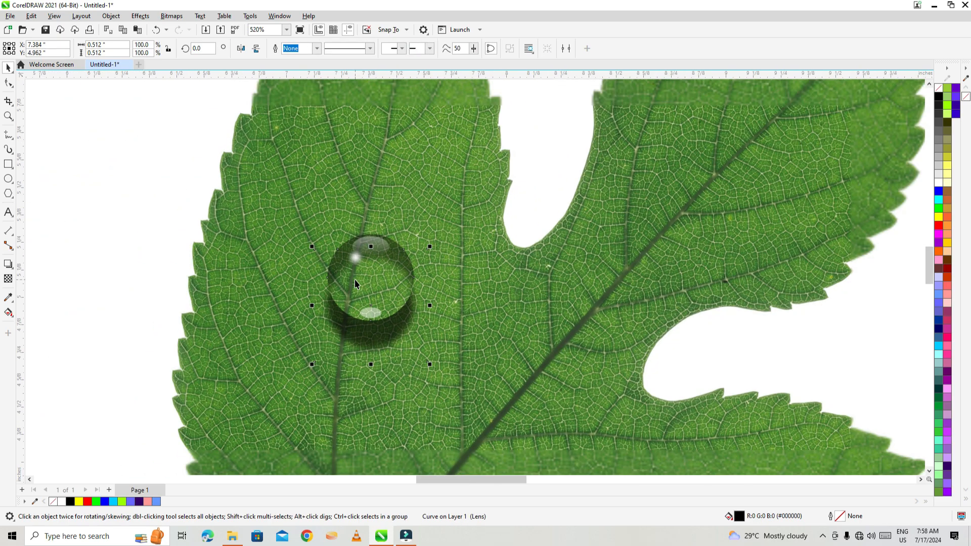
{"action": "left_click_drag", "start_coordinate": [119, 170], "coordinate": [509, 416]}
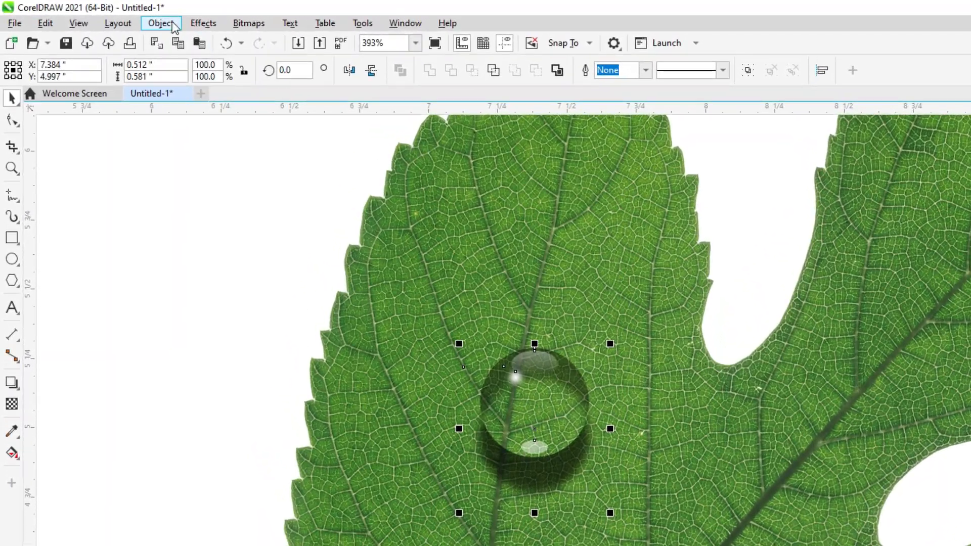
{"action": "left_click", "coordinate": [111, 16]}
{"action": "mouse_move", "coordinate": [205, 273]}
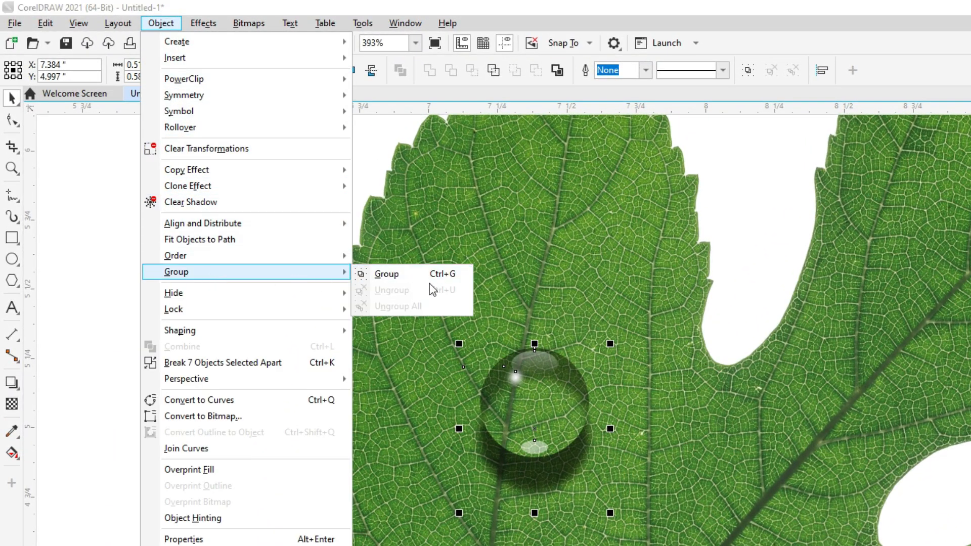
{"action": "left_click", "coordinate": [445, 274]}
Place full-size copies of the grouped water drop across the three lobes of the leaf.
{"action": "scroll", "coordinate": [433, 270], "scroll_direction": "down", "scroll_amount": 8}
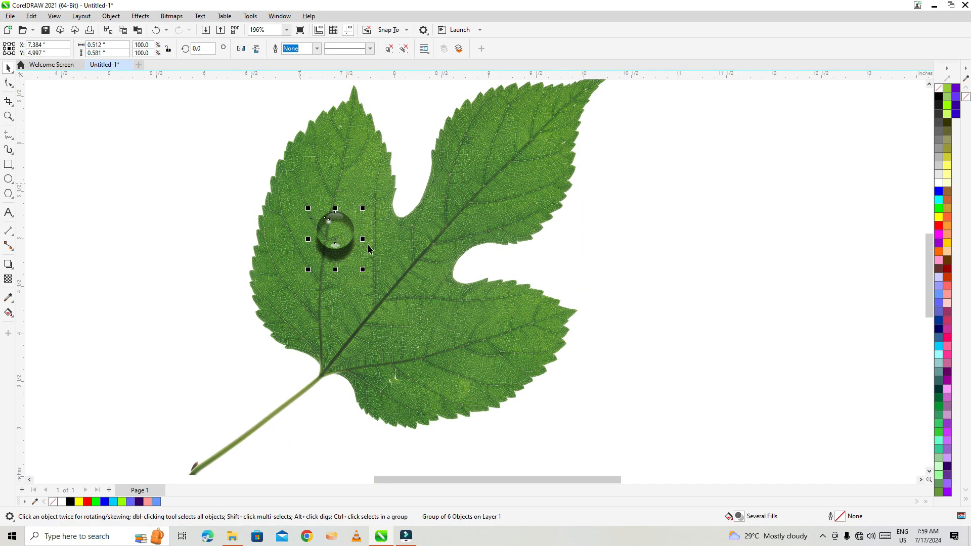
{"action": "scroll", "coordinate": [525, 350], "scroll_direction": "down", "scroll_amount": 3}
{"action": "scroll", "coordinate": [528, 247], "scroll_direction": "up", "scroll_amount": 3}
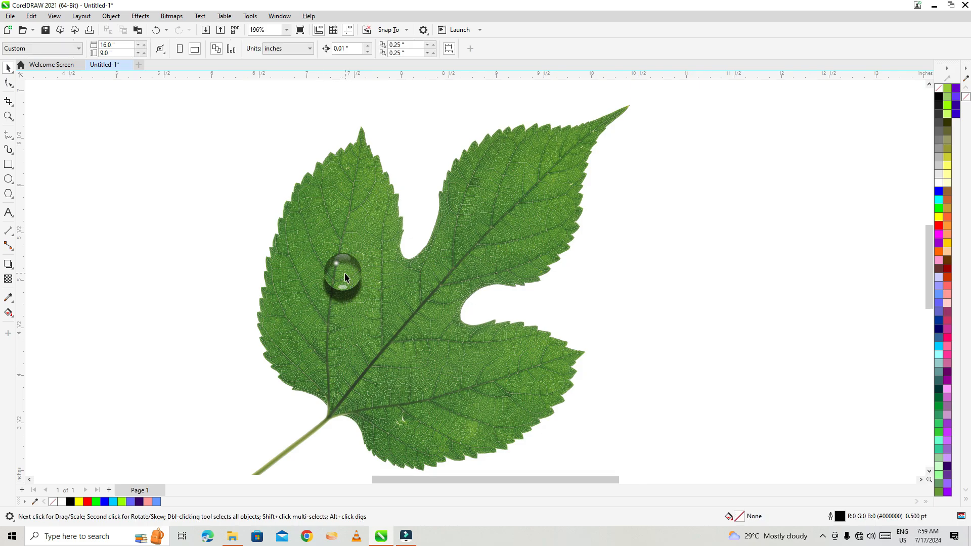
{"action": "left_click_drag", "start_coordinate": [343, 274], "coordinate": [398, 379]}
{"action": "key", "text": "space"}
{"action": "key", "text": "space"}
{"action": "key", "text": "space"}
{"action": "key", "text": "space"}
{"action": "left_click_drag", "start_coordinate": [390, 336], "coordinate": [355, 268]}
Make scaled-down copies of a water drop in the leaf's left lobe, the smallest about 0.165 by 0.187 inches.
{"action": "left_click_drag", "start_coordinate": [286, 286], "coordinate": [334, 328]}
{"action": "right_click", "coordinate": [334, 328]}
{"action": "left_click_drag", "start_coordinate": [329, 317], "coordinate": [343, 332]}
{"action": "left_click", "coordinate": [419, 297]}
Scatter copies of the smallest water drop over the lobes and centre of the leaf.
{"action": "left_click_drag", "start_coordinate": [391, 273], "coordinate": [477, 185]}
{"action": "key", "text": "space"}
{"action": "left_click_drag", "start_coordinate": [521, 249], "coordinate": [451, 254]}
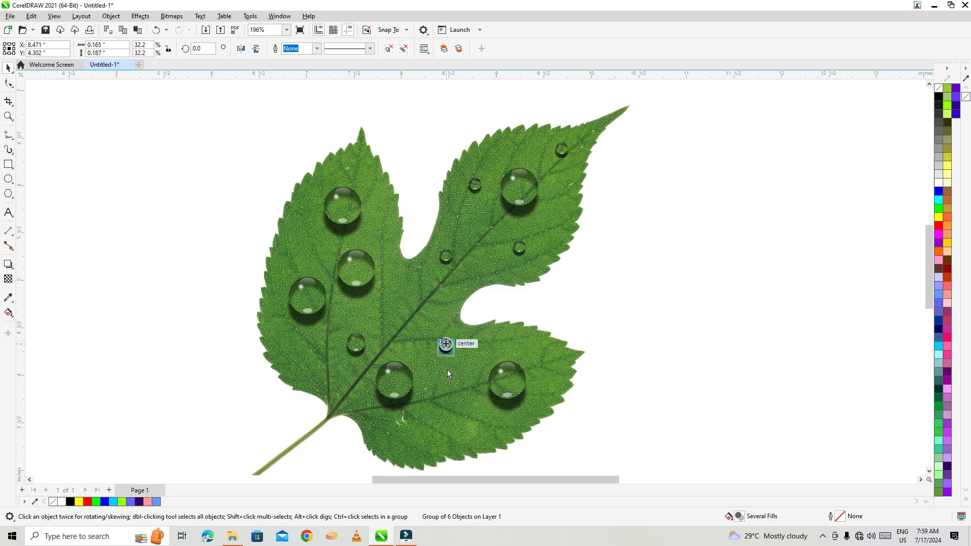
{"action": "left_click_drag", "start_coordinate": [447, 374], "coordinate": [449, 413]}
{"action": "key", "text": "space"}
{"action": "left_click_drag", "start_coordinate": [449, 413], "coordinate": [311, 226]}
{"action": "left_click_drag", "start_coordinate": [360, 166], "coordinate": [394, 304]}
{"action": "left_click_drag", "start_coordinate": [394, 303], "coordinate": [325, 369]}
Move the left lobe's outer large drop to the central vein and shift the two neighbouring large drops slightly for even spacing.
{"action": "left_click_drag", "start_coordinate": [307, 297], "coordinate": [429, 293]}
{"action": "left_click_drag", "start_coordinate": [395, 381], "coordinate": [404, 384]}
{"action": "left_click_drag", "start_coordinate": [356, 269], "coordinate": [359, 288]}
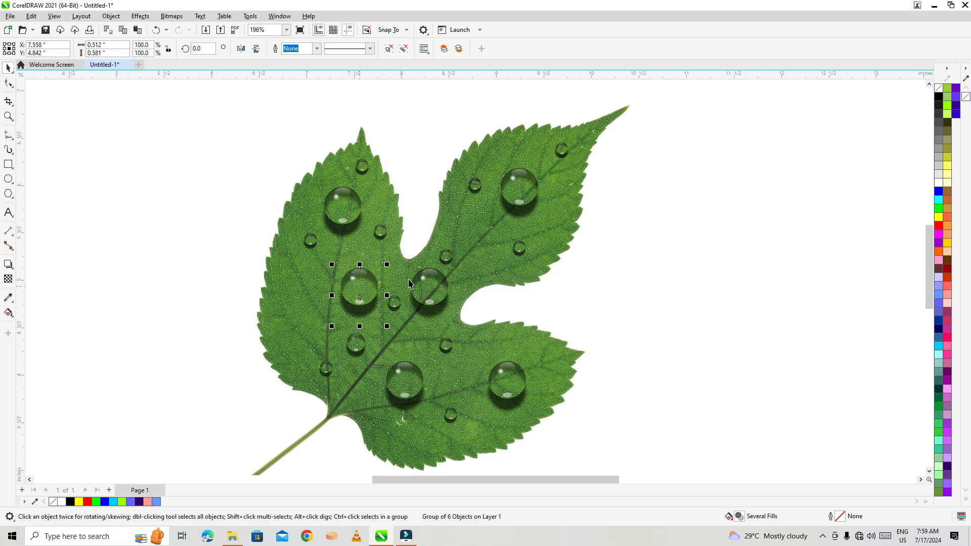
{"action": "left_click", "coordinate": [420, 223]}
View the whole leaf with its water drops in full-screen preview.
{"action": "scroll", "coordinate": [376, 246], "scroll_direction": "down", "scroll_amount": 3}
{"action": "scroll", "coordinate": [243, 268], "scroll_direction": "up", "scroll_amount": 2}
{"action": "scroll", "coordinate": [386, 205], "scroll_direction": "down", "scroll_amount": 1}
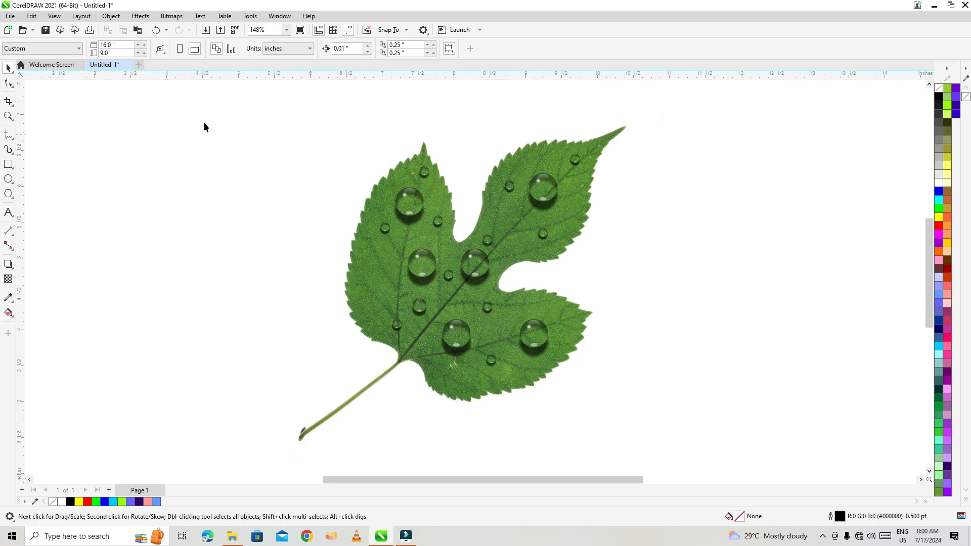
{"action": "left_click", "coordinate": [54, 16]}
{"action": "left_click", "coordinate": [71, 98]}
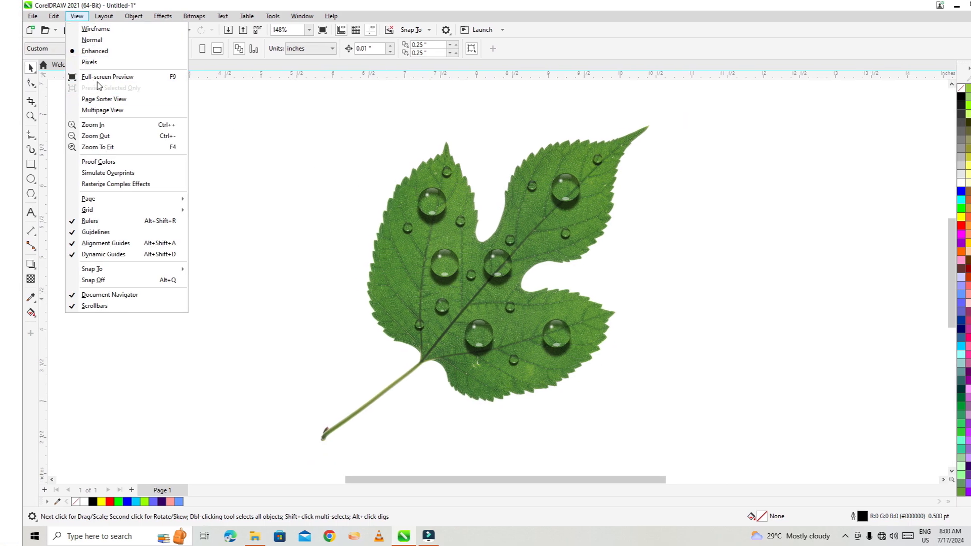